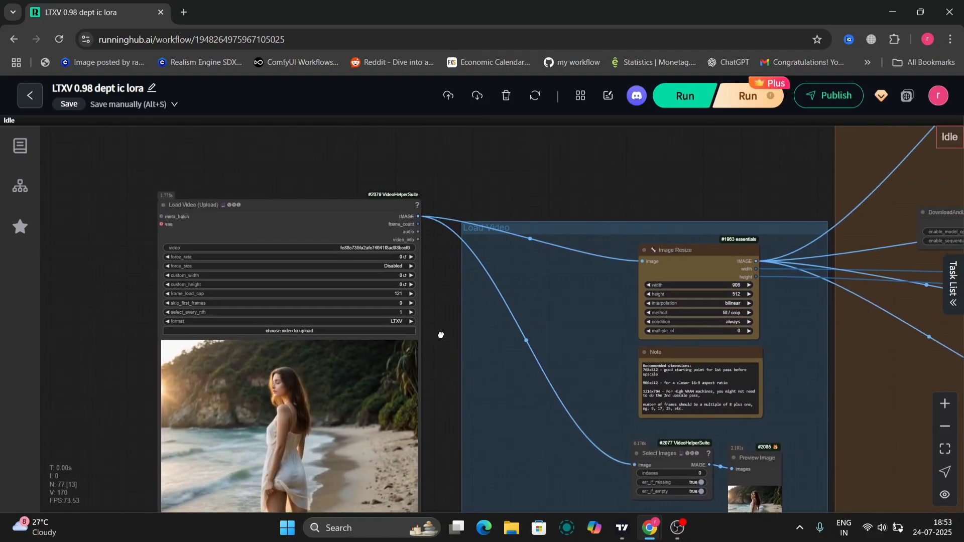
- Examine the Load Checkpoint node, the uploaded input video, and the depth, pose and canny LoRA loaders in the workflow
drag(799, 174, 464, 315)
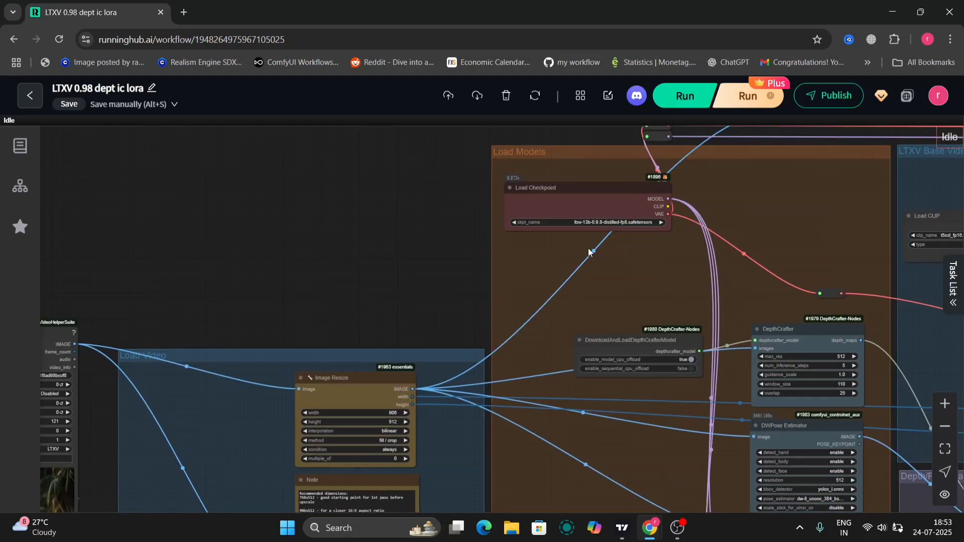
scroll(588, 248, up, 9)
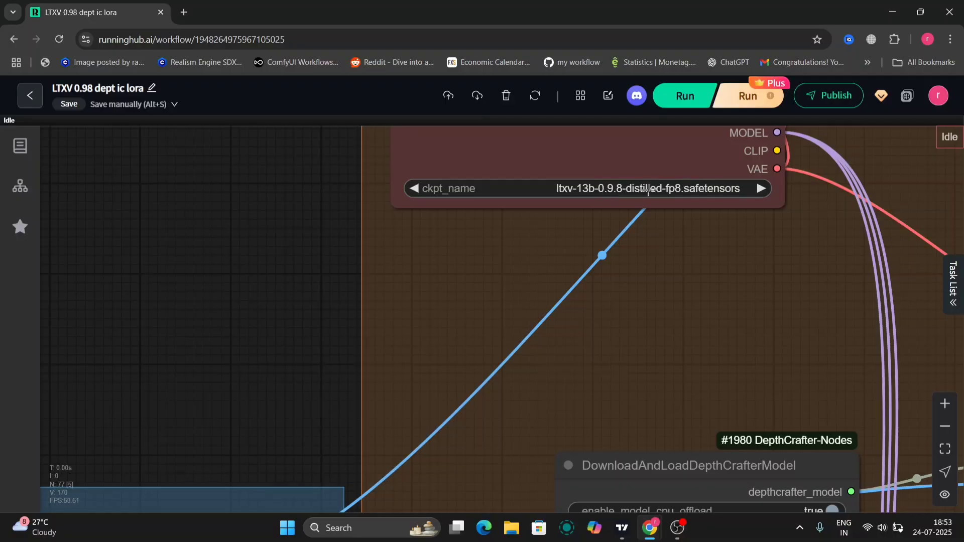
scroll(632, 294, down, 5)
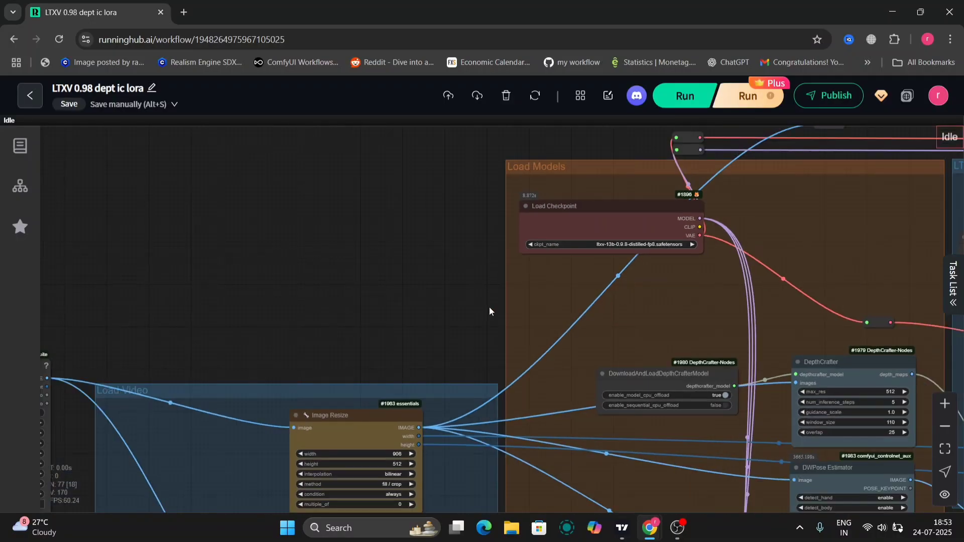
drag(553, 252, 700, 137)
drag(328, 411, 528, 262)
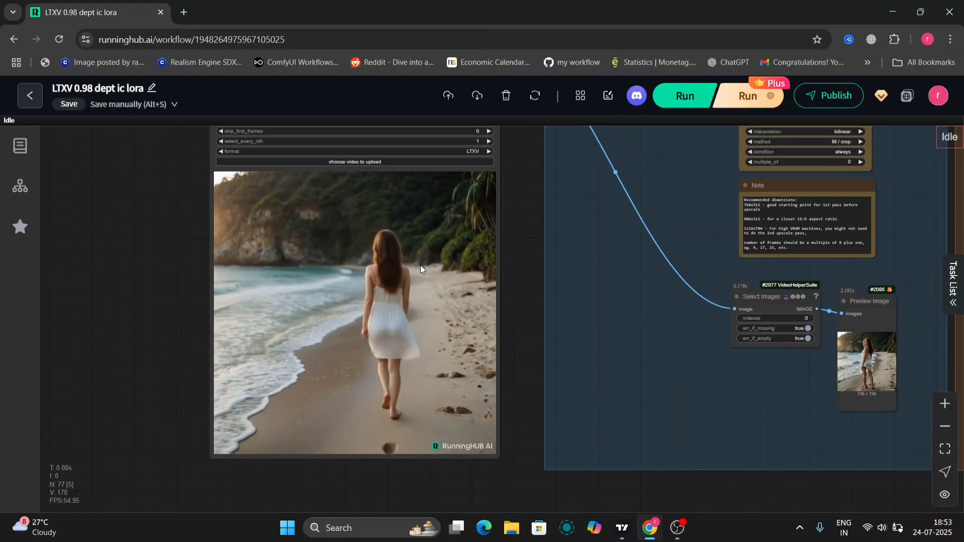
scroll(522, 260, down, 4)
drag(523, 261, 129, 262)
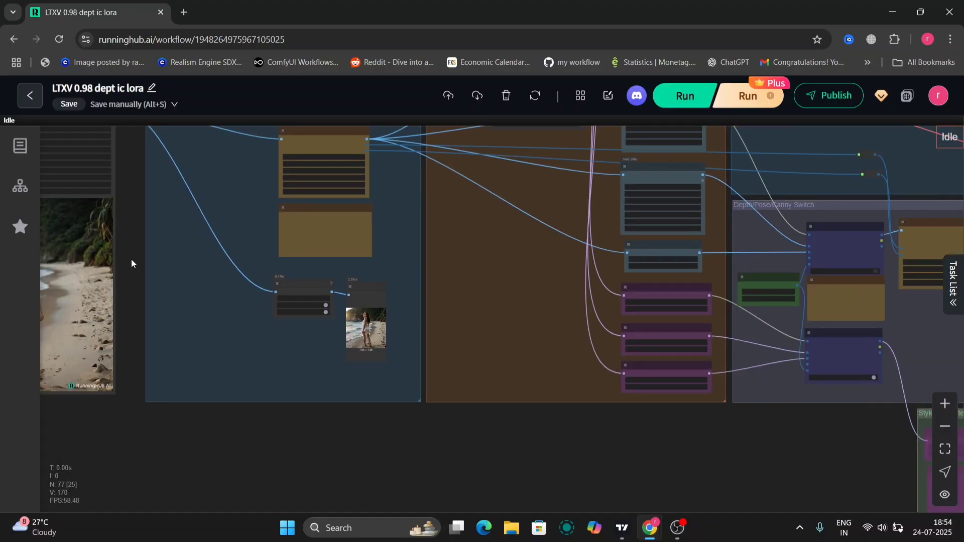
drag(558, 313, 439, 318)
scroll(439, 318, up, 3)
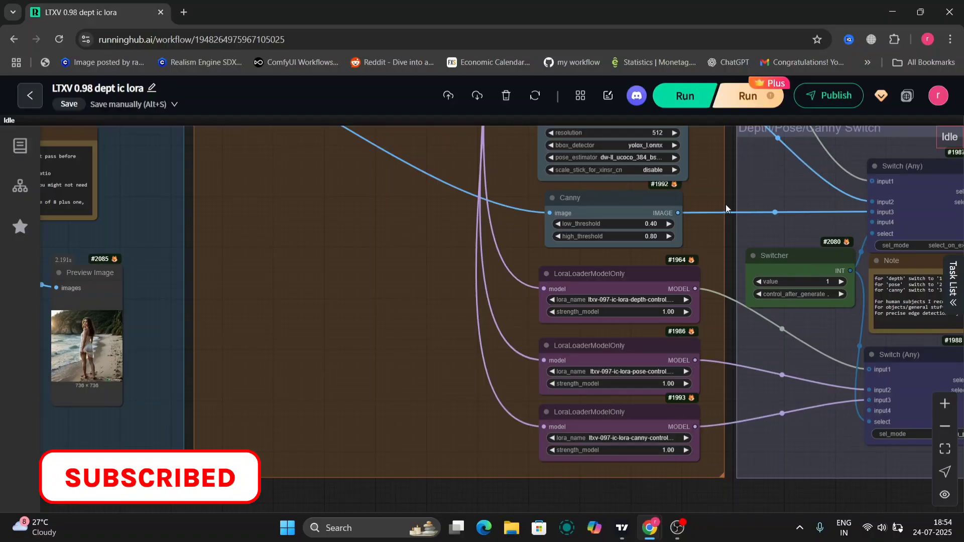
drag(725, 201, 625, 481)
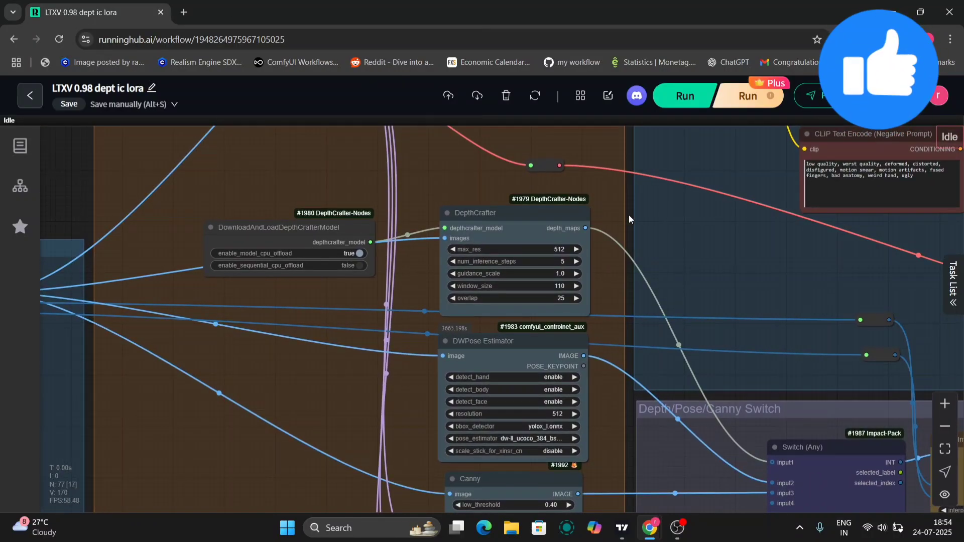
- Open Hugging Face in a new browser tab, search for "ltx", and open the file list of the Lightricks/LTX-Video model
click(182, 16)
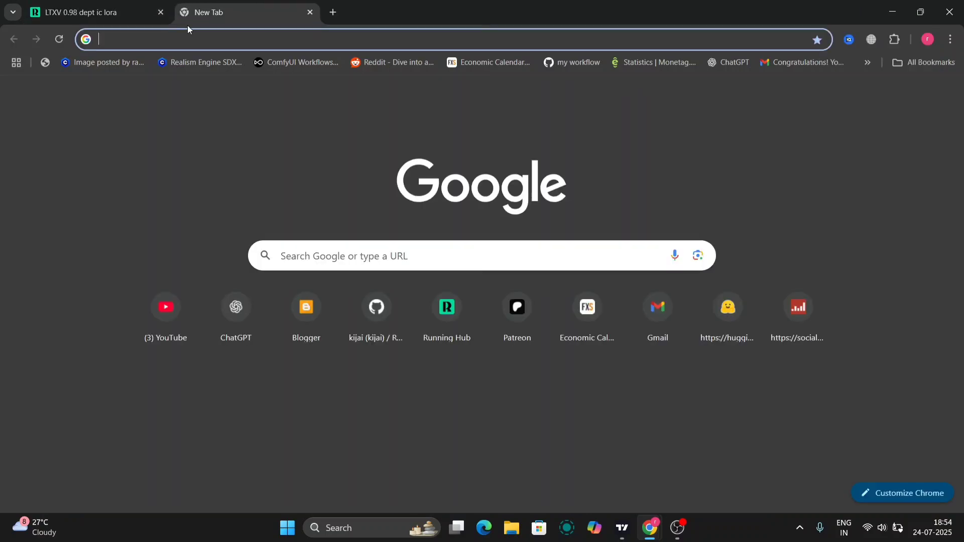
click(734, 320)
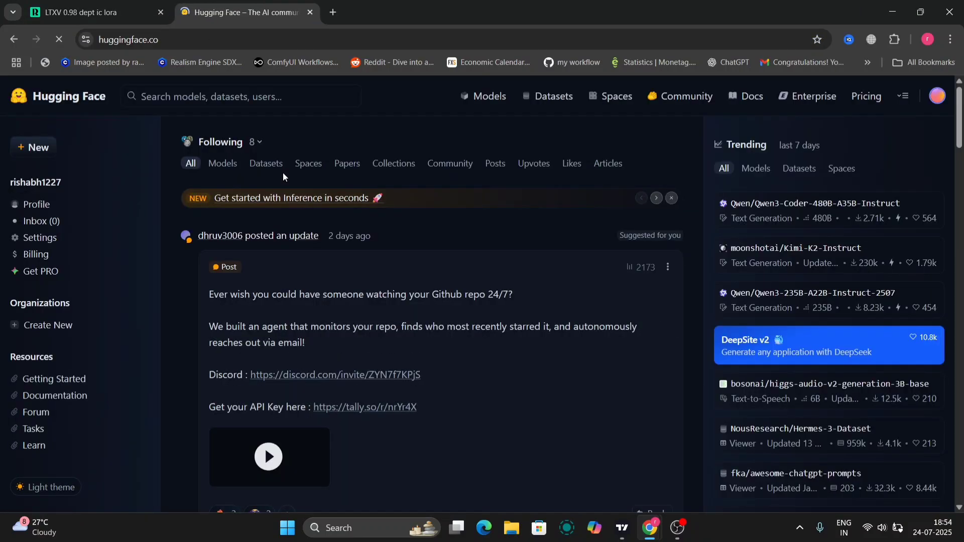
click(210, 95)
text(lt)
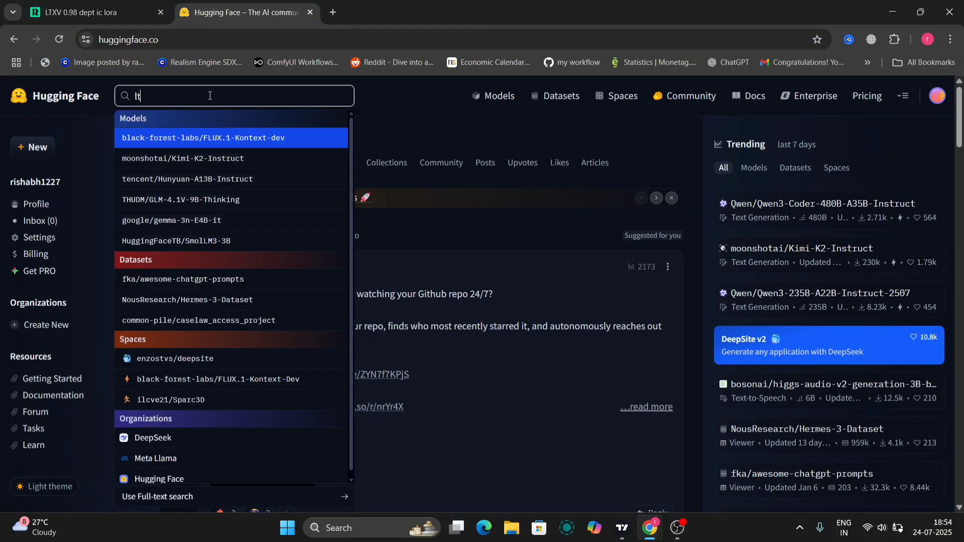
text(x)
click(222, 143)
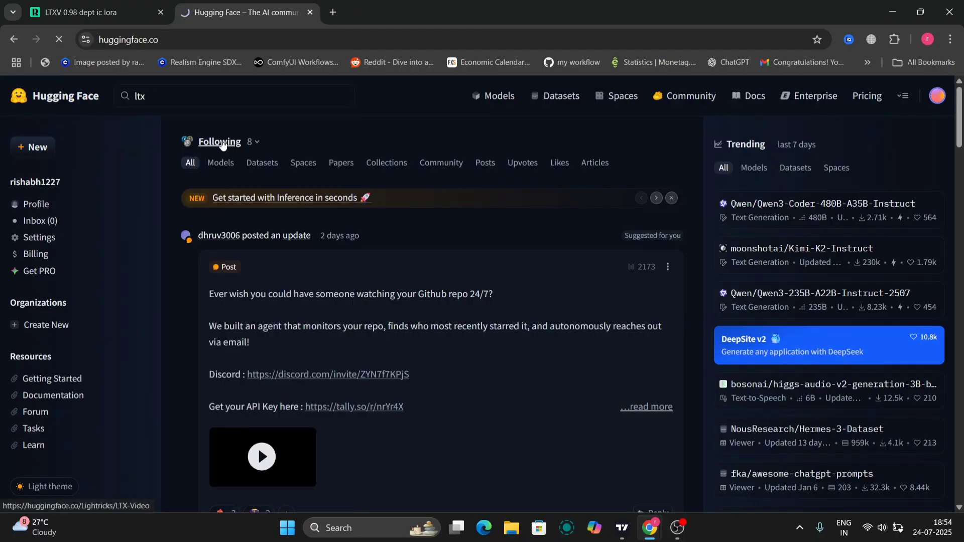
click(149, 210)
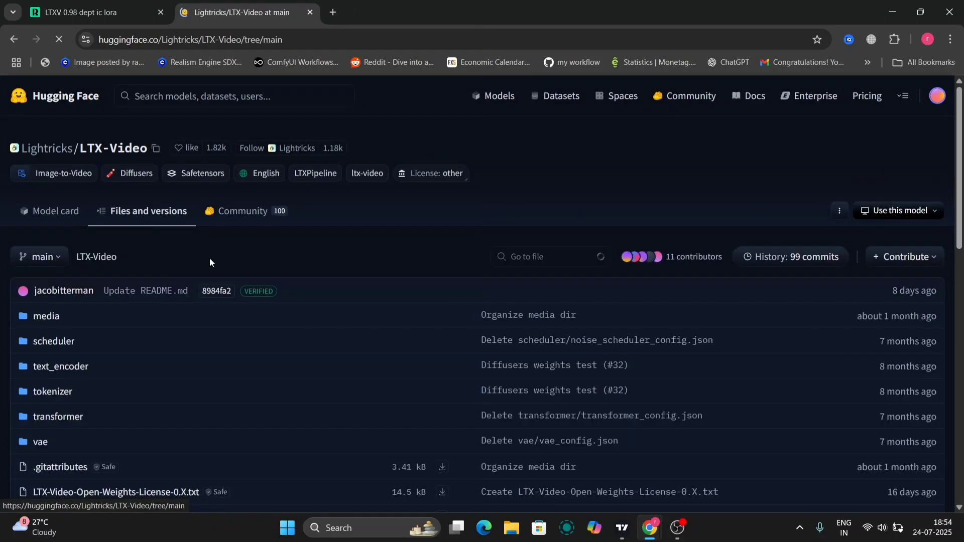
- Look through the LTX-Video file list for the 13B 0.9.8 checkpoints and the 0.9.8 spatial upscaler
scroll(261, 337, down, 10)
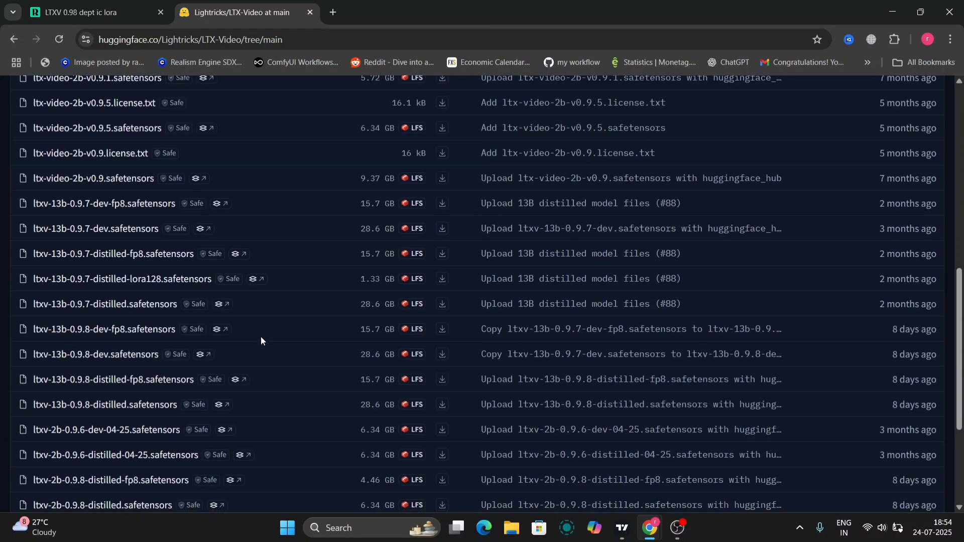
scroll(260, 336, down, 1)
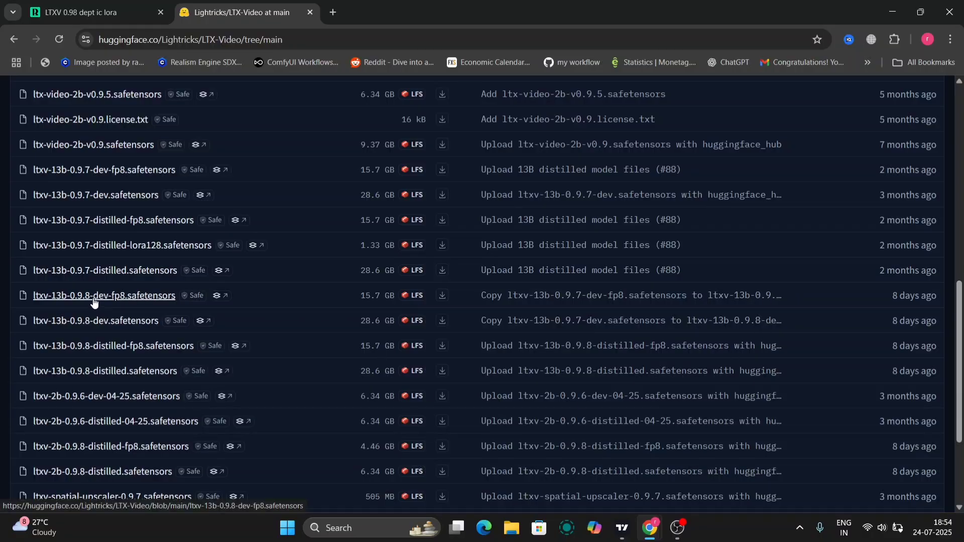
scroll(145, 430, down, 3)
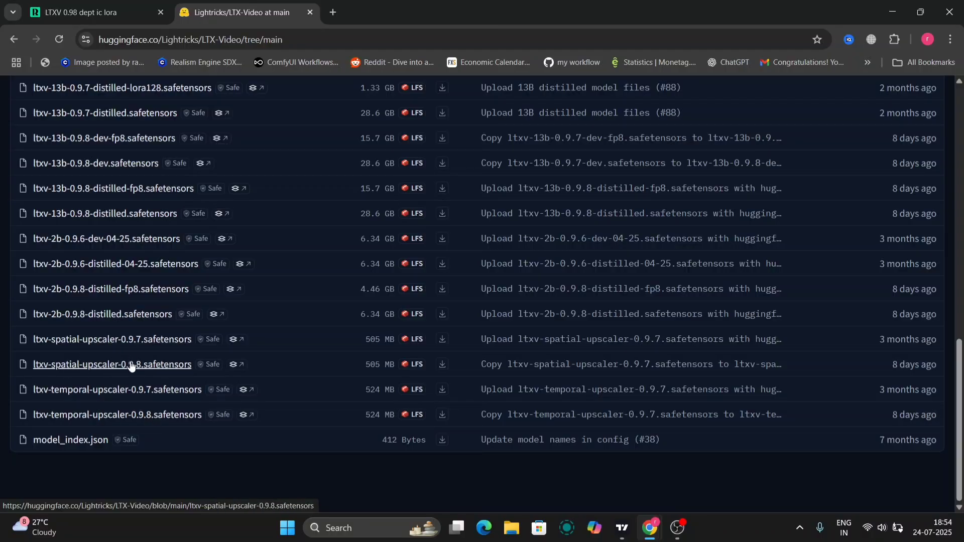
- Return to the LTXV 0.98 workflow tab and examine the positive and negative prompts in the LTXV Base Video group
click(103, 3)
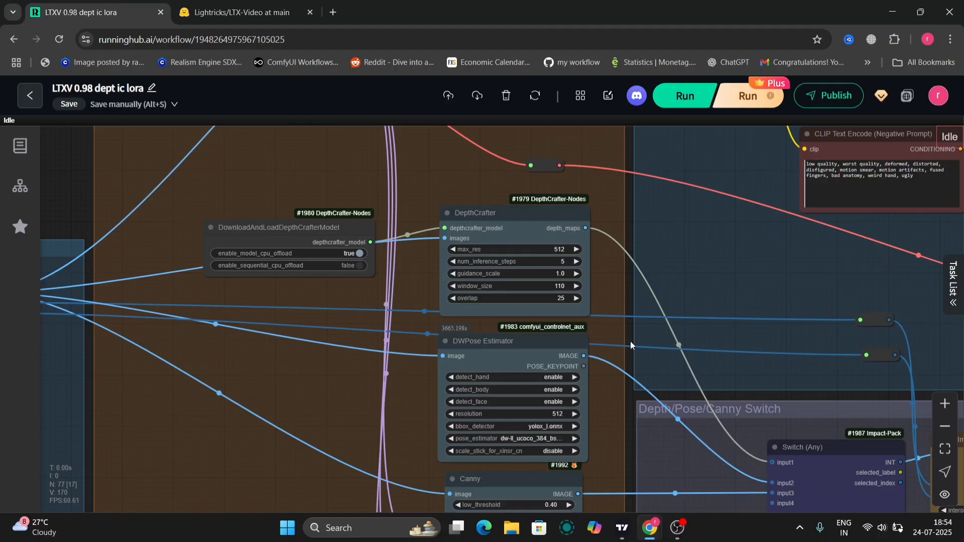
scroll(631, 342, down, 5)
drag(826, 287, 664, 384)
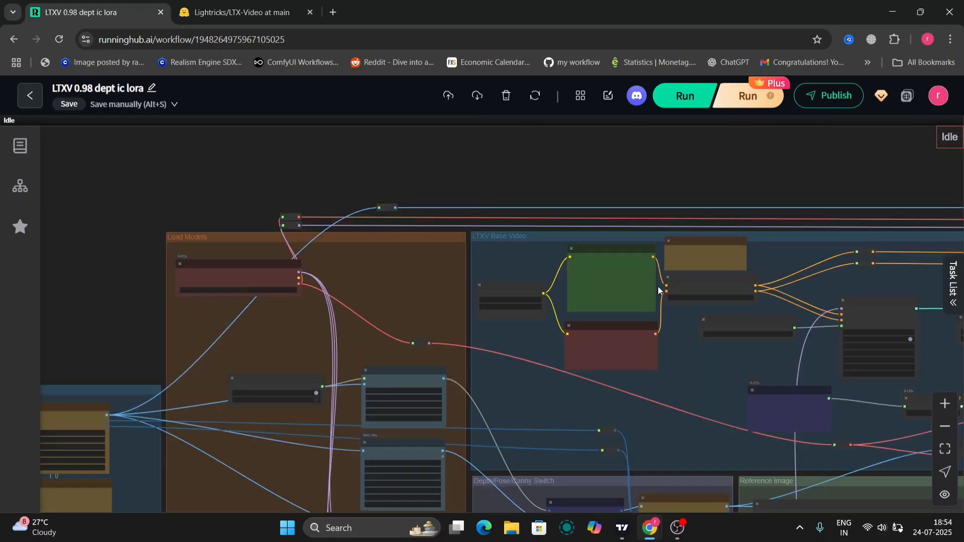
scroll(659, 289, up, 10)
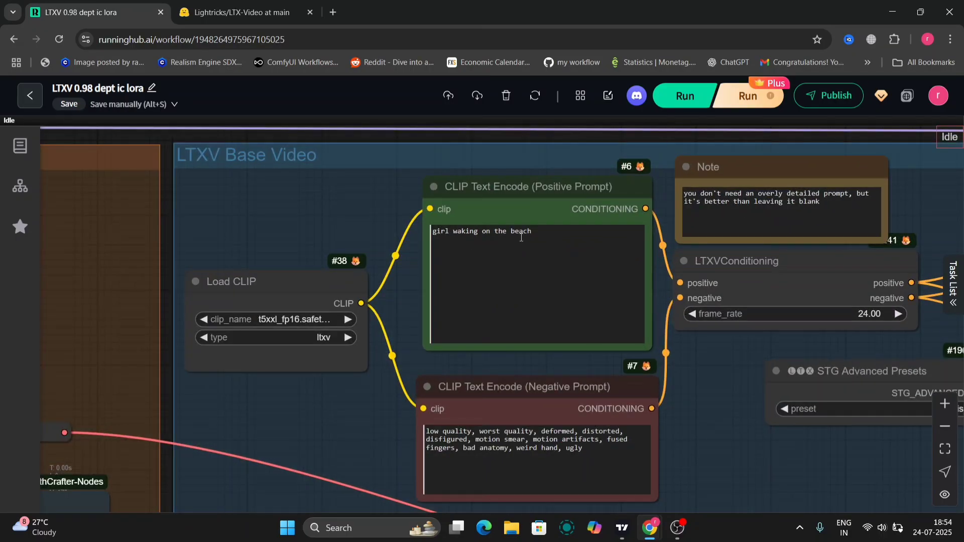
scroll(730, 404, down, 3)
- Examine the Depth/Pose/Canny Switch group, the reference image, and the preview of the generated base video
drag(731, 405, 694, 340)
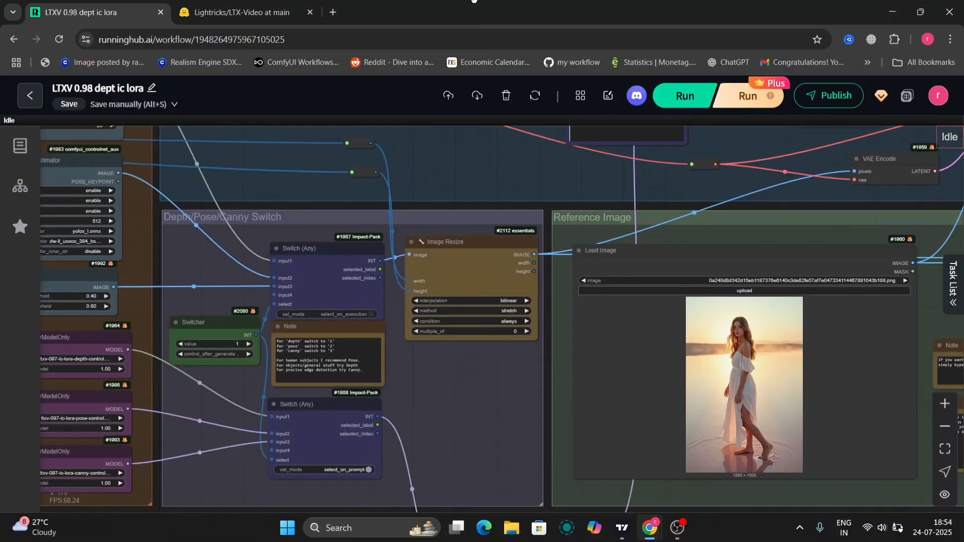
scroll(736, 344, up, 8)
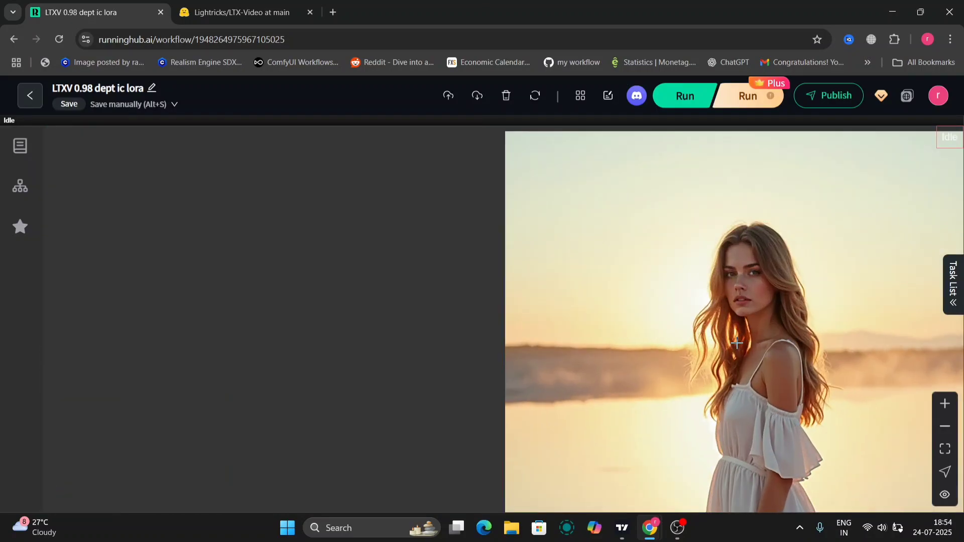
scroll(737, 344, down, 4)
scroll(737, 343, down, 6)
drag(753, 442, 628, 409)
scroll(746, 338, up, 8)
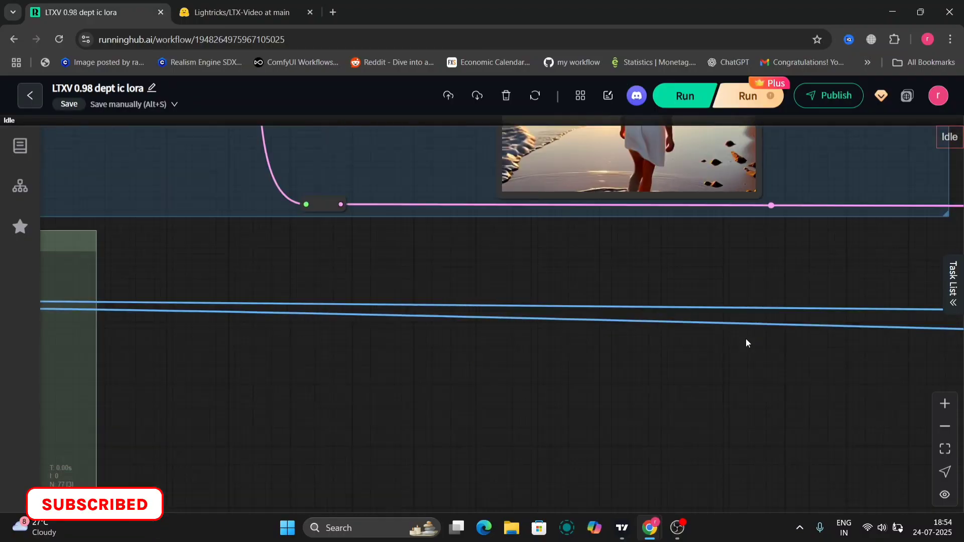
scroll(753, 309, down, 2)
drag(770, 267, 771, 392)
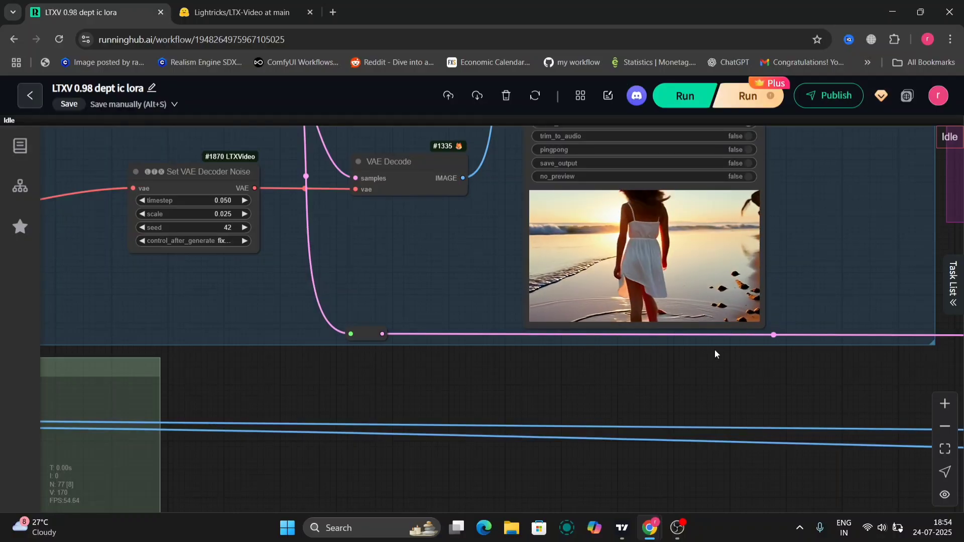
scroll(716, 350, down, 5)
drag(544, 435, 747, 291)
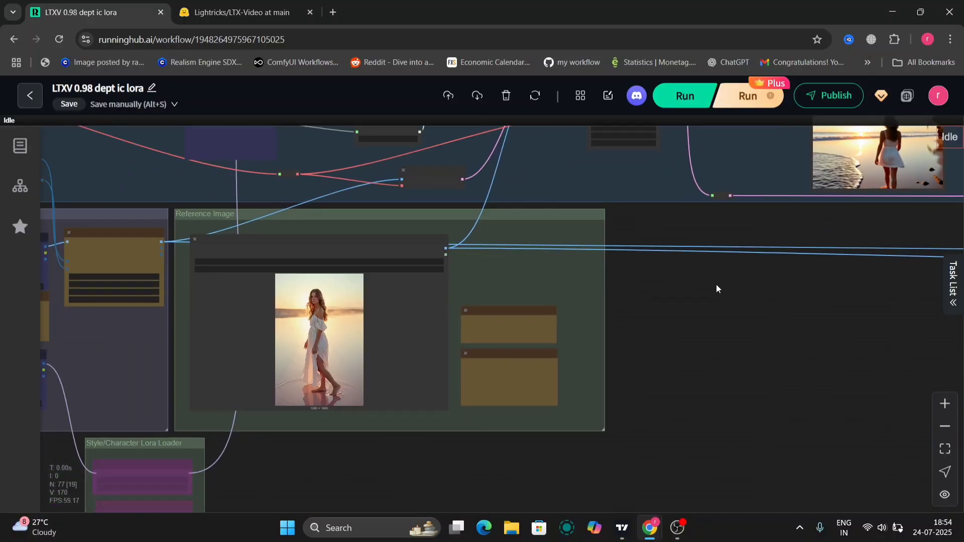
- Review the DepthCrafter and DWPose Estimator nodes in the Load Models group and the Image Resize settings for the input video
drag(716, 336, 862, 318)
scroll(862, 319, down, 3)
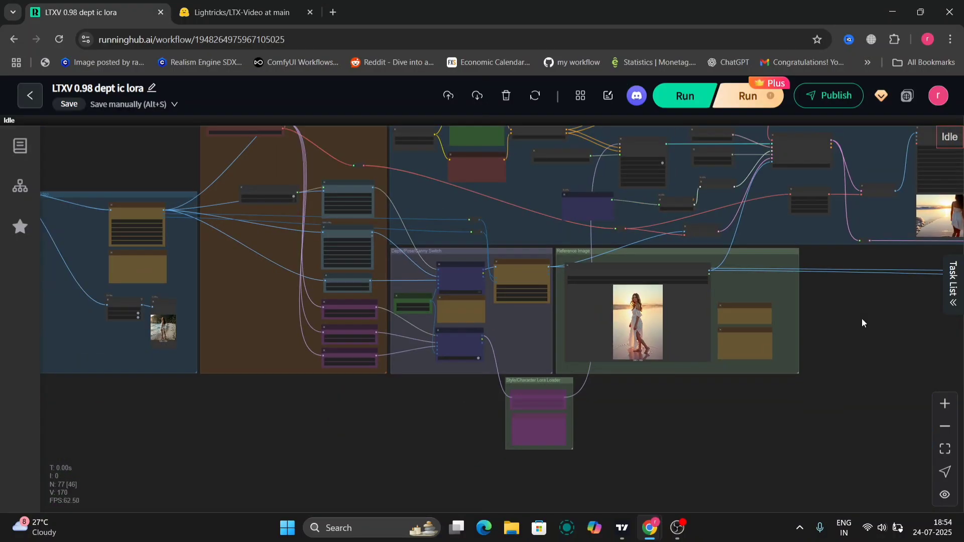
drag(348, 422, 379, 446)
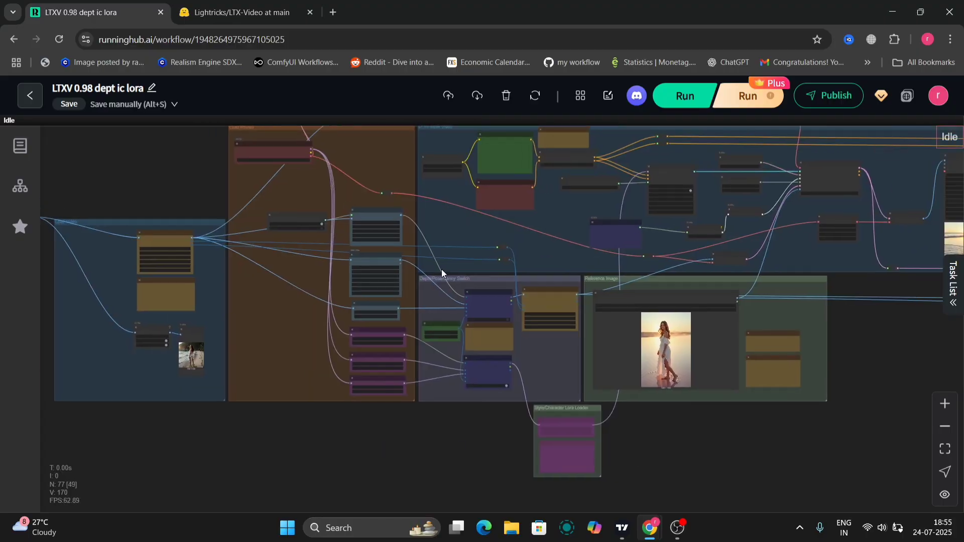
scroll(467, 240, up, 10)
drag(776, 142, 445, 354)
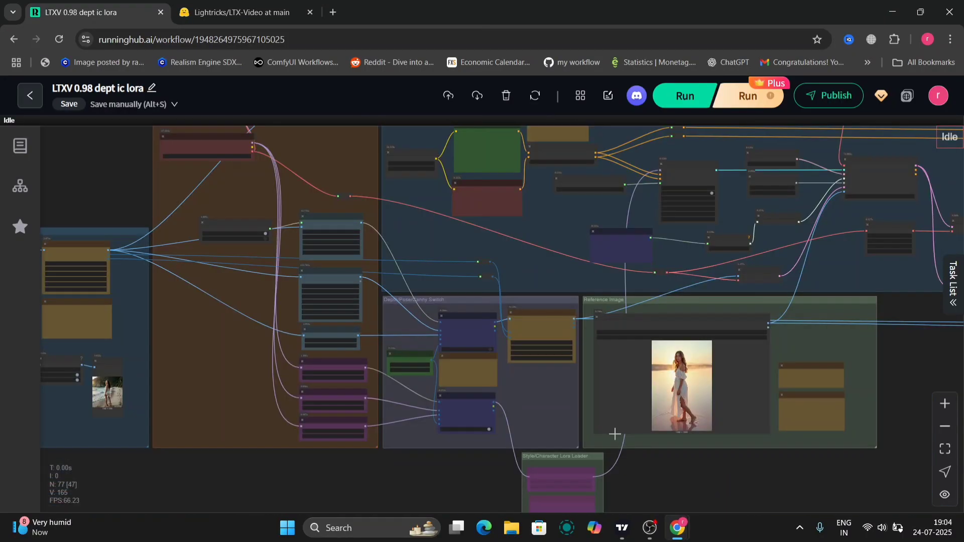
drag(86, 209, 283, 202)
scroll(440, 206, up, 10)
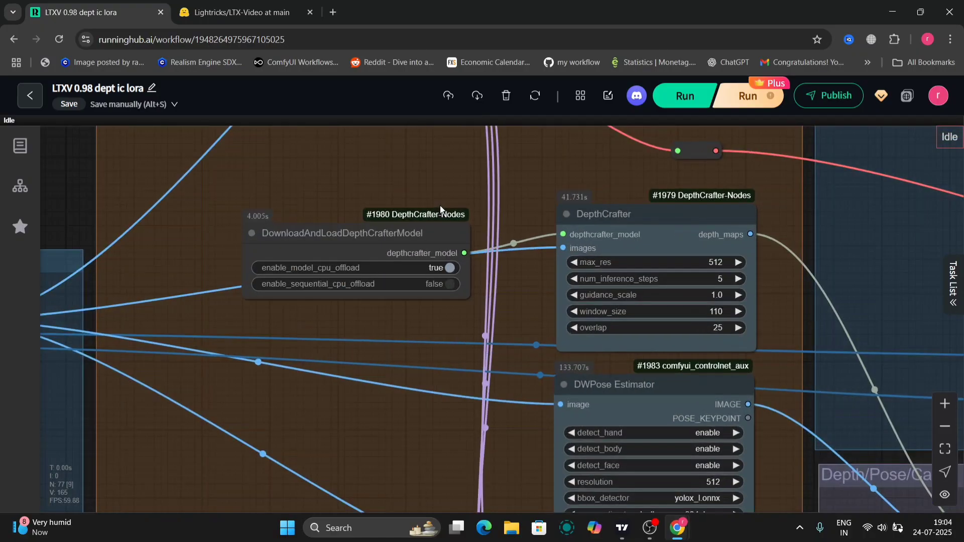
scroll(339, 200, down, 5)
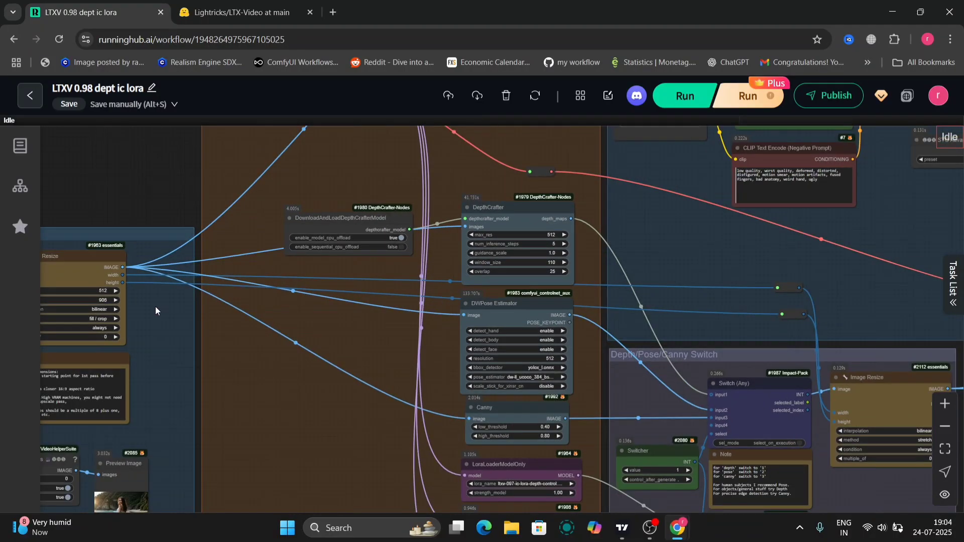
drag(171, 203, 289, 199)
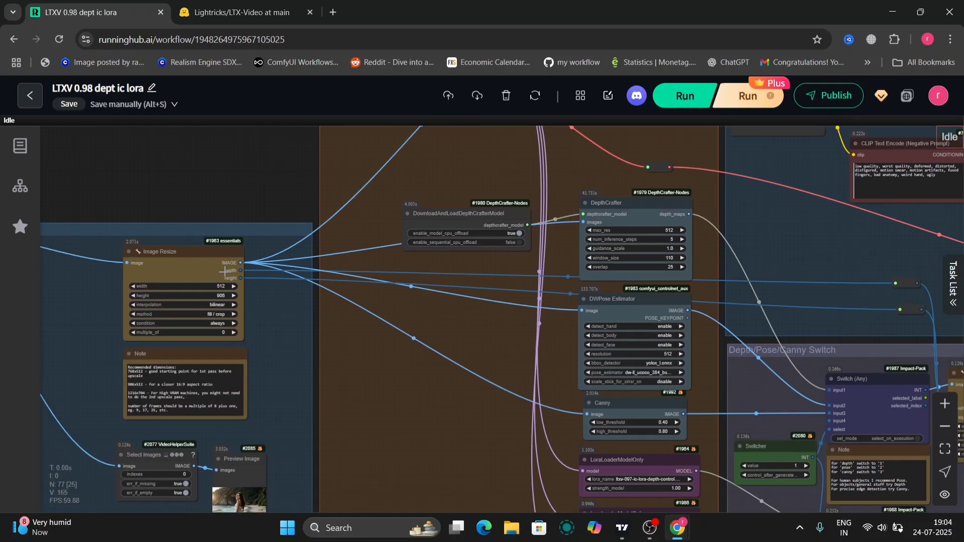
scroll(359, 361, down, 3)
scroll(698, 326, down, 3)
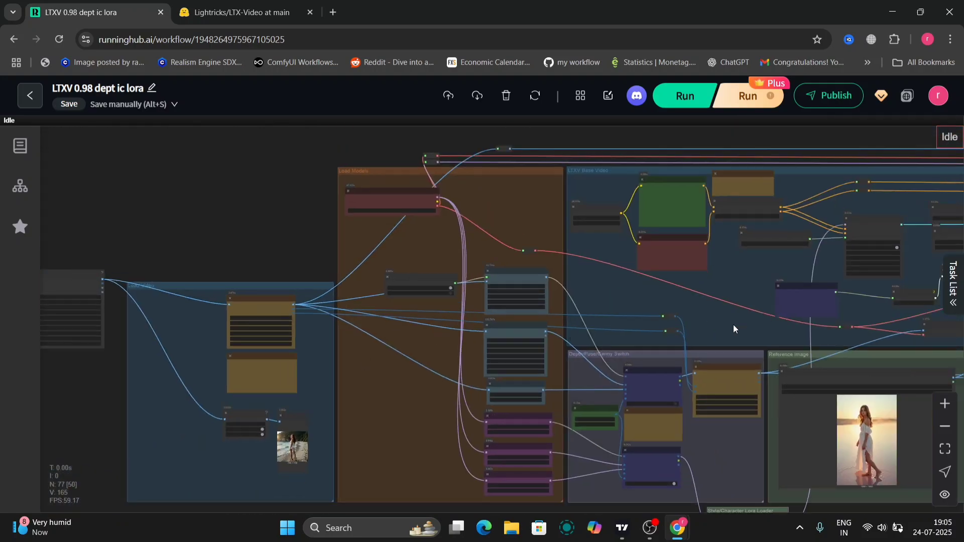
- Inspect the new base video output and the sampling nodes feeding it, and survey the whole workflow through to its final comparison output
drag(744, 322, 269, 238)
drag(689, 349, 521, 376)
scroll(668, 325, up, 3)
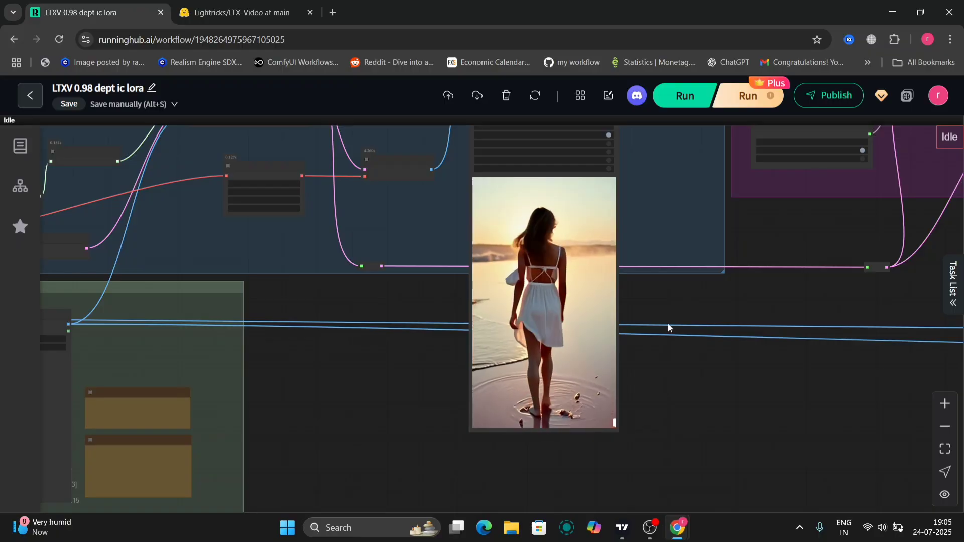
drag(355, 323, 734, 422)
scroll(475, 438, down, 2)
scroll(474, 438, down, 1)
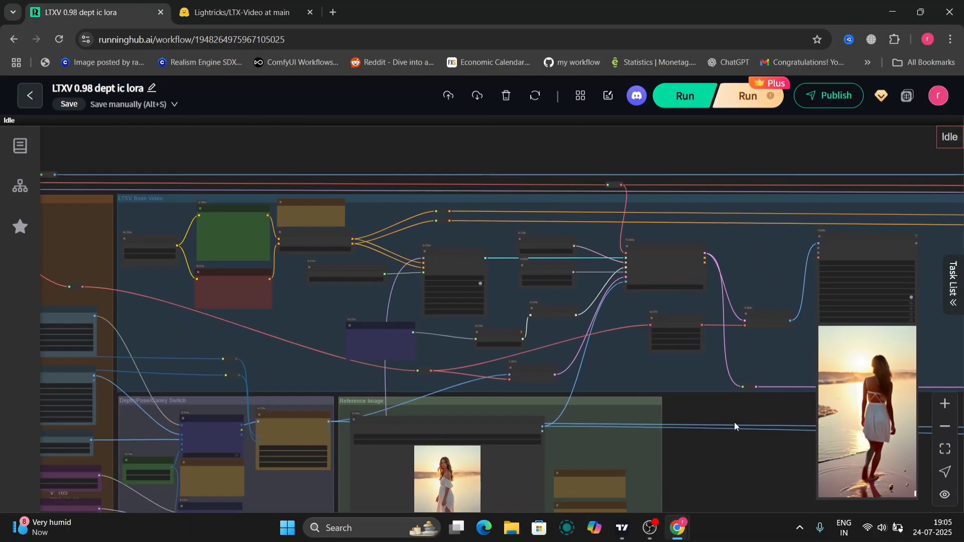
scroll(734, 423, up, 6)
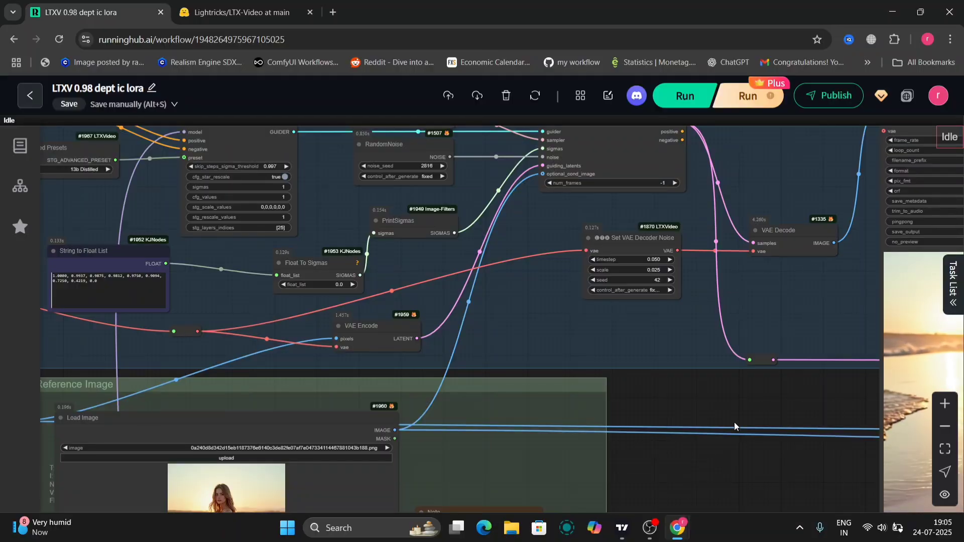
scroll(734, 423, down, 5)
right_click(734, 422)
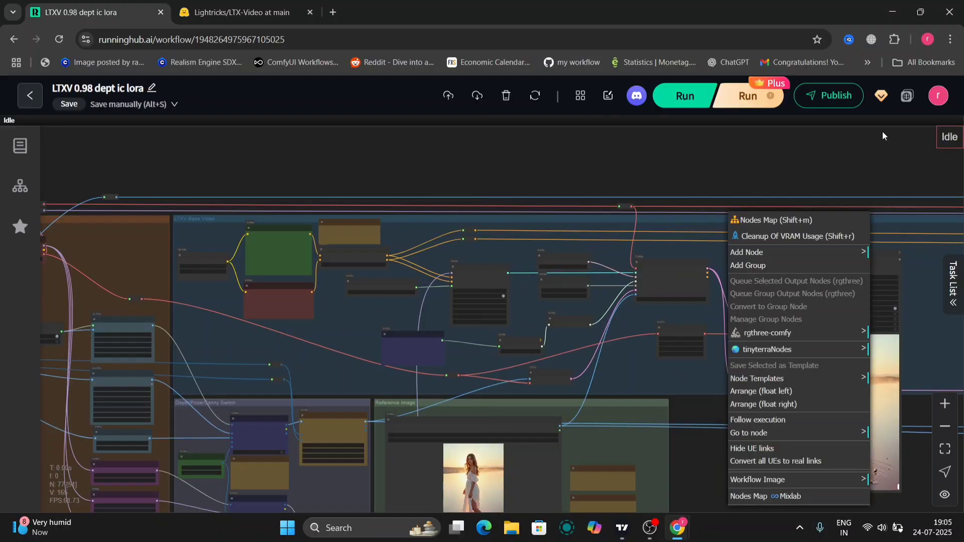
scroll(858, 166, down, 5)
drag(892, 279, 515, 250)
drag(583, 255, 576, 258)
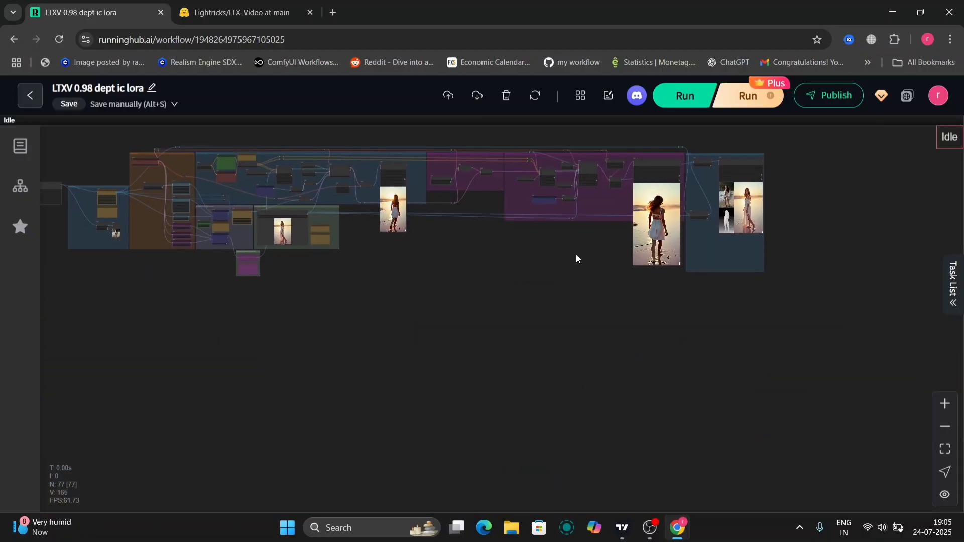
- Move the final comparison group farther from the Add Details group and inspect that group's generated video up close
drag(728, 155, 945, 143)
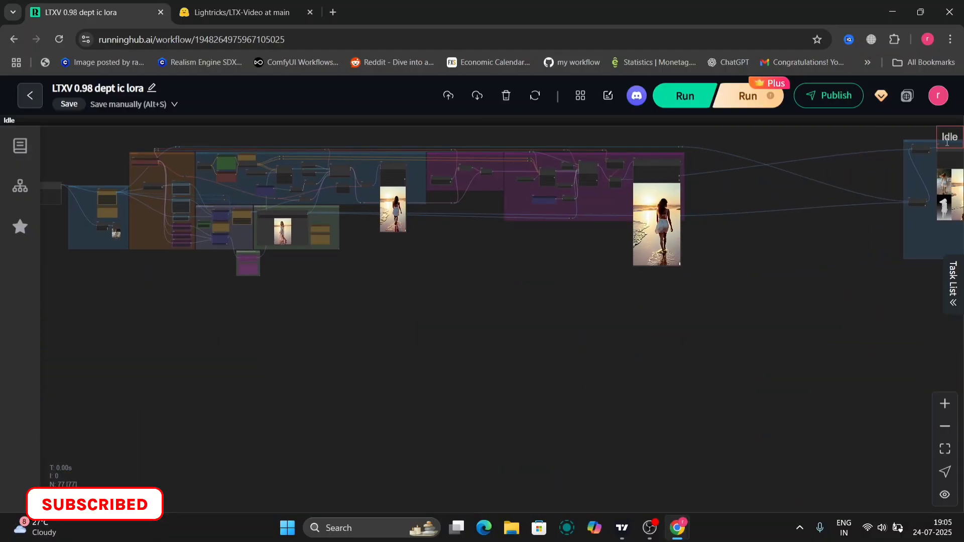
scroll(700, 203, up, 10)
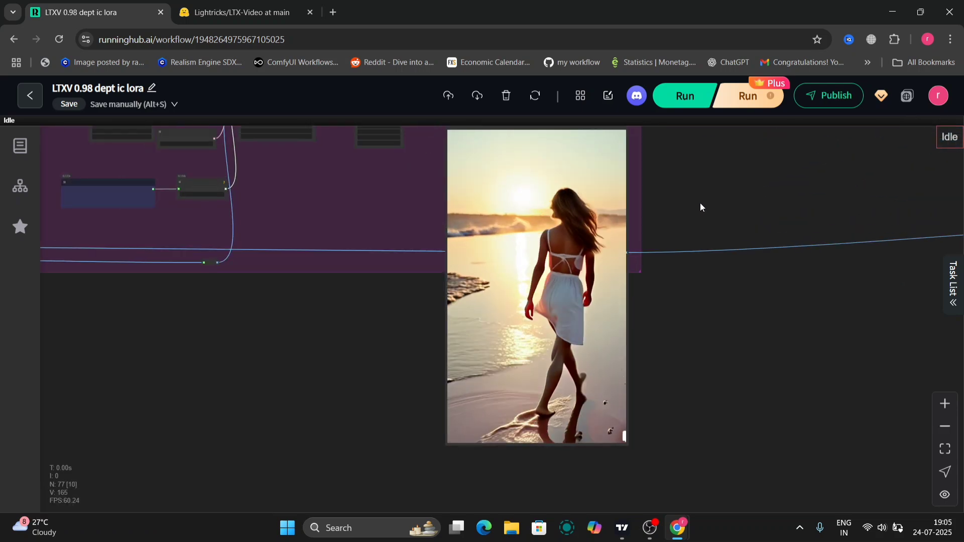
drag(700, 203, 714, 228)
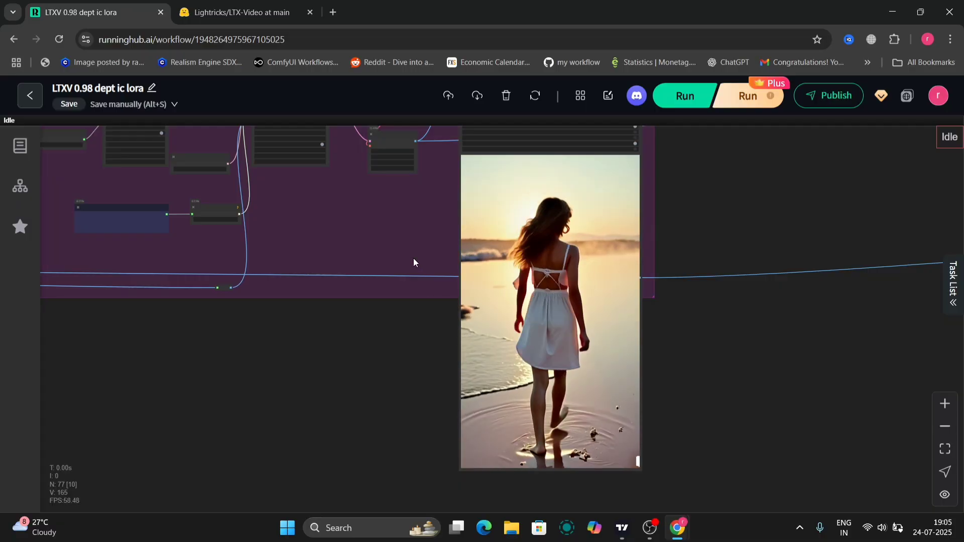
scroll(413, 258, up, 5)
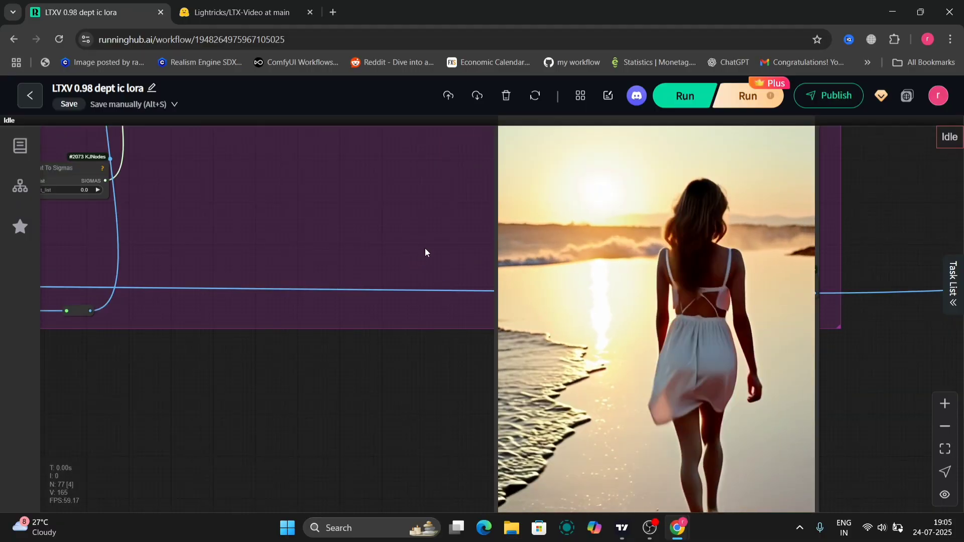
scroll(425, 248, down, 10)
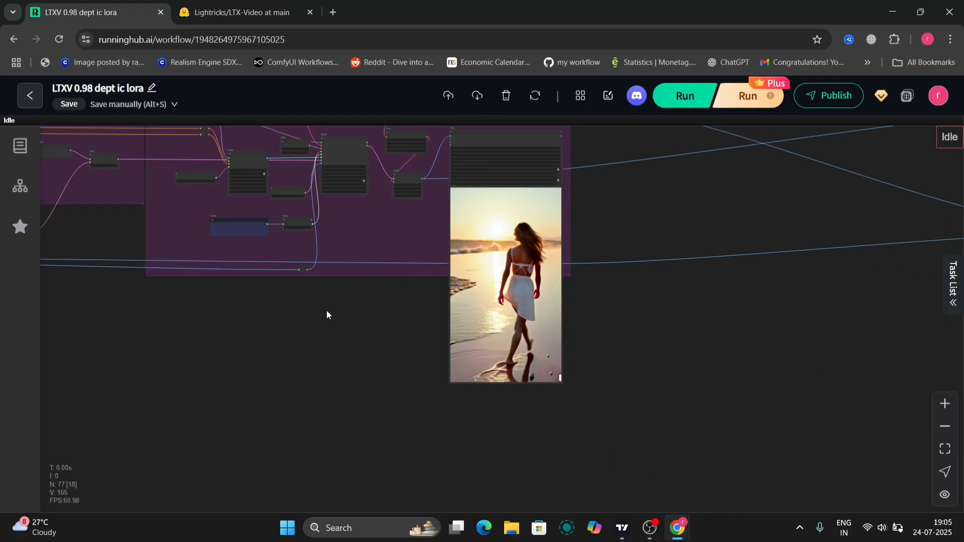
- Check the upscale model in the LTXV Latent Upsampler Model Loader against the ltxv-spatial-upscaler-0.9.8.safetensors file on the Lightricks/LTX-Video Hugging Face page
drag(379, 331, 625, 388)
scroll(424, 256, up, 8)
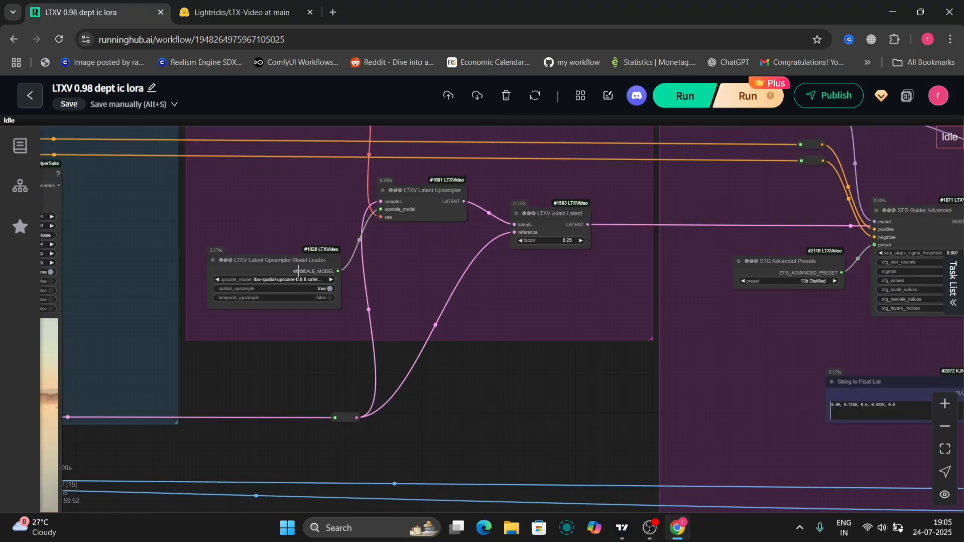
scroll(335, 302, up, 8)
drag(346, 316, 483, 312)
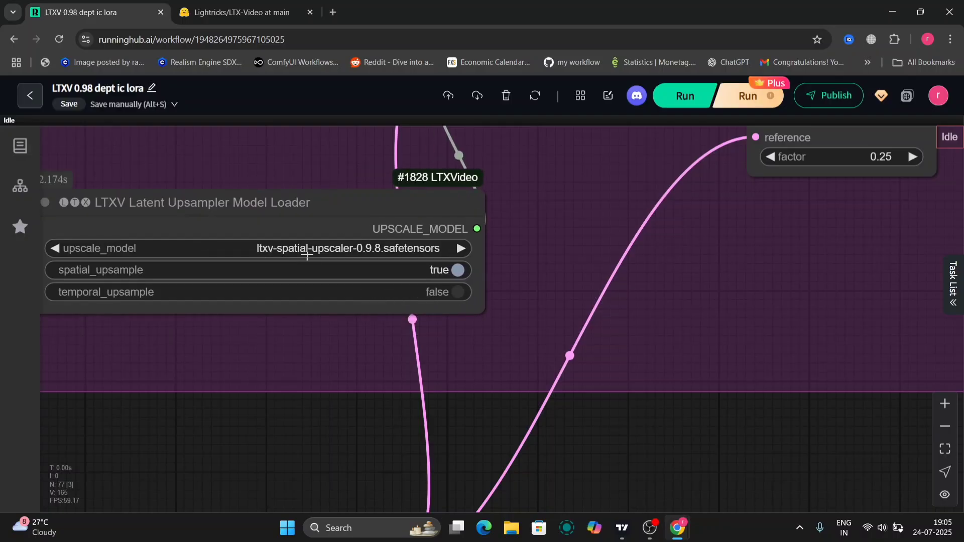
click(222, 4)
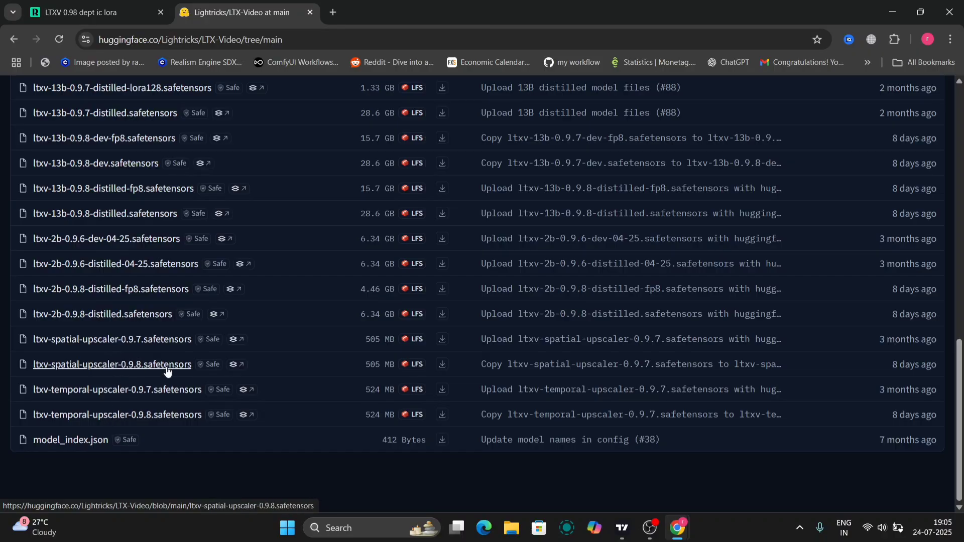
click(77, 3)
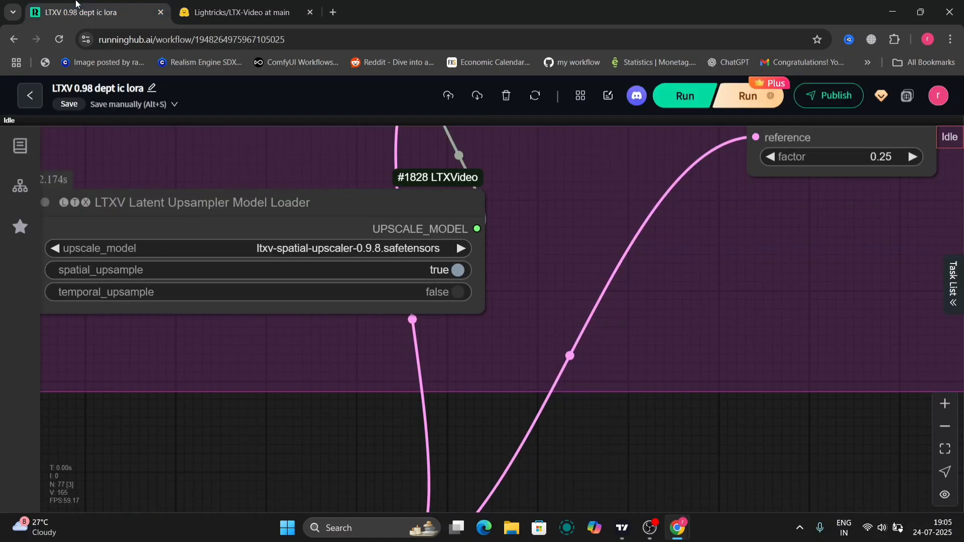
- Move the final comparison group back closer to the Add Details group's video output
scroll(272, 423, down, 10)
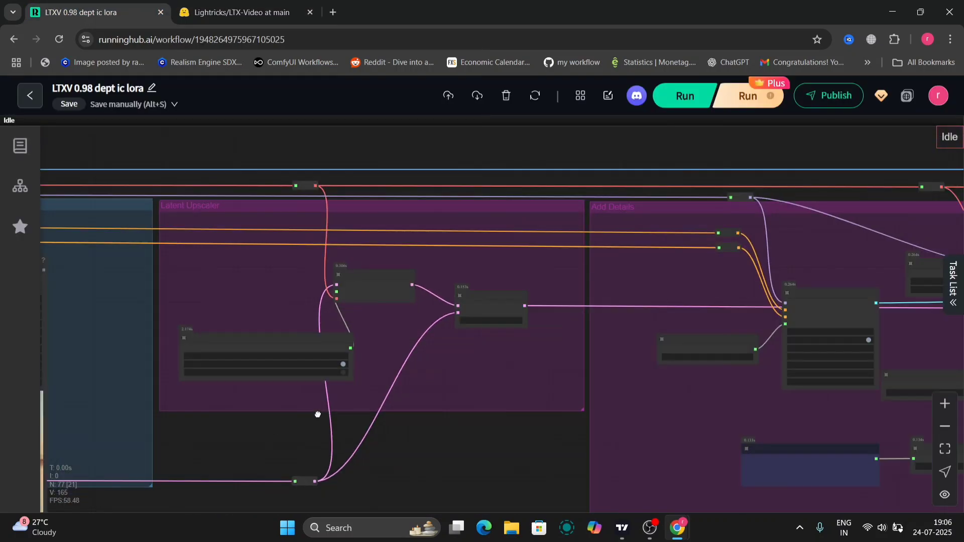
scroll(627, 331, up, 3)
scroll(625, 327, down, 8)
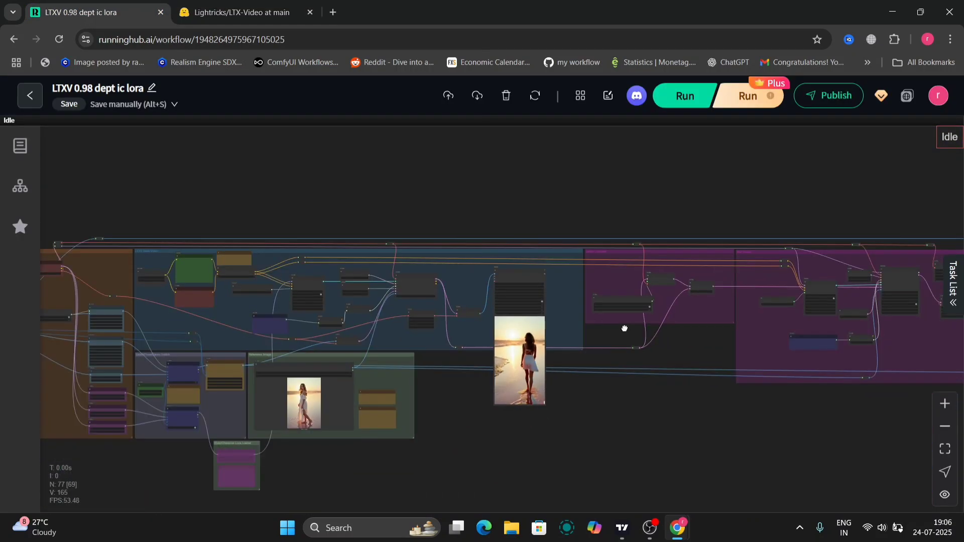
scroll(191, 271, up, 5)
drag(373, 353, 1, 343)
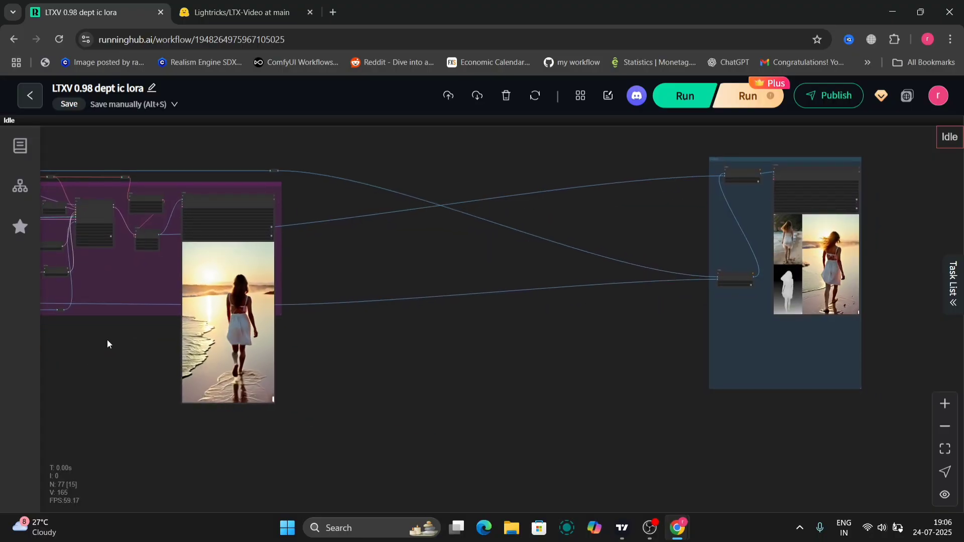
drag(107, 340, 140, 336)
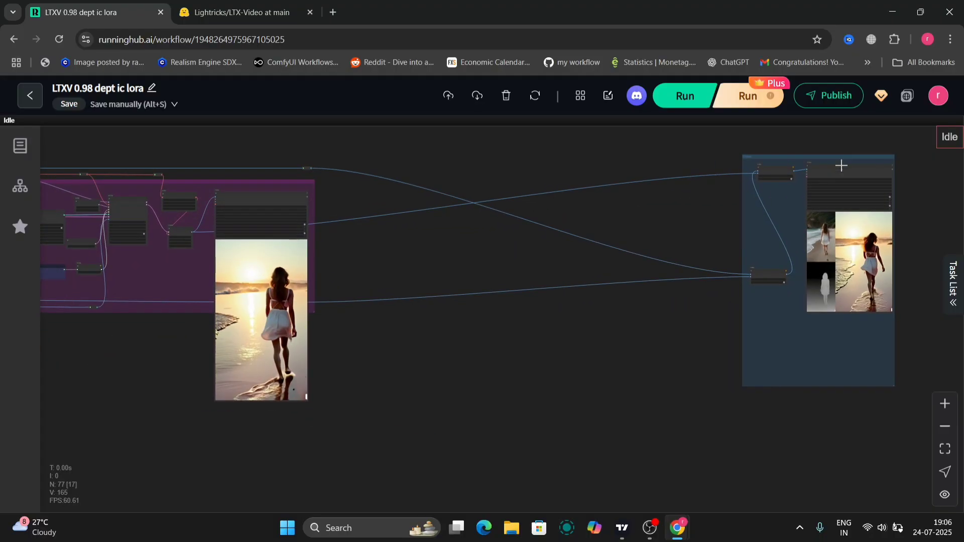
drag(833, 158, 550, 193)
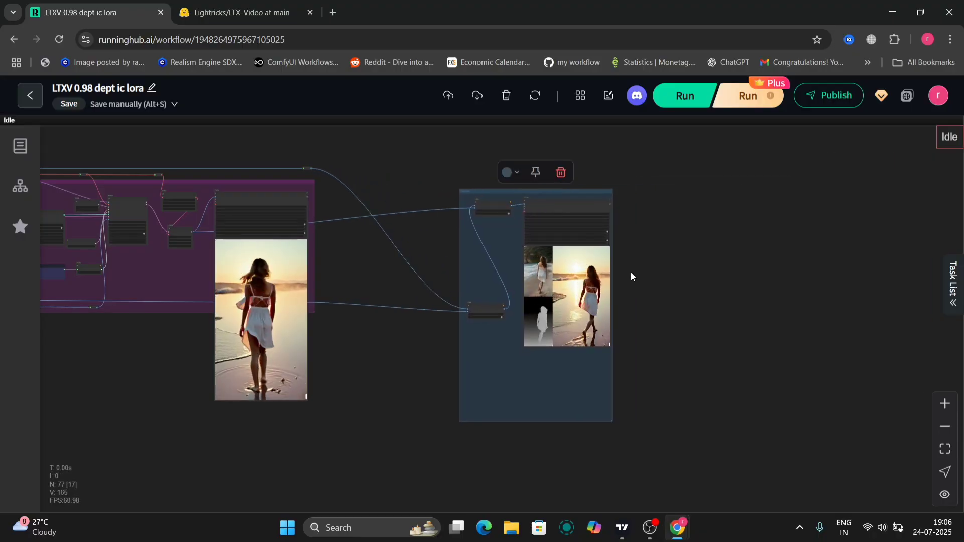
- Examine the final comparison of the input video, its depth map and the generated video
scroll(631, 272, up, 5)
scroll(631, 273, up, 4)
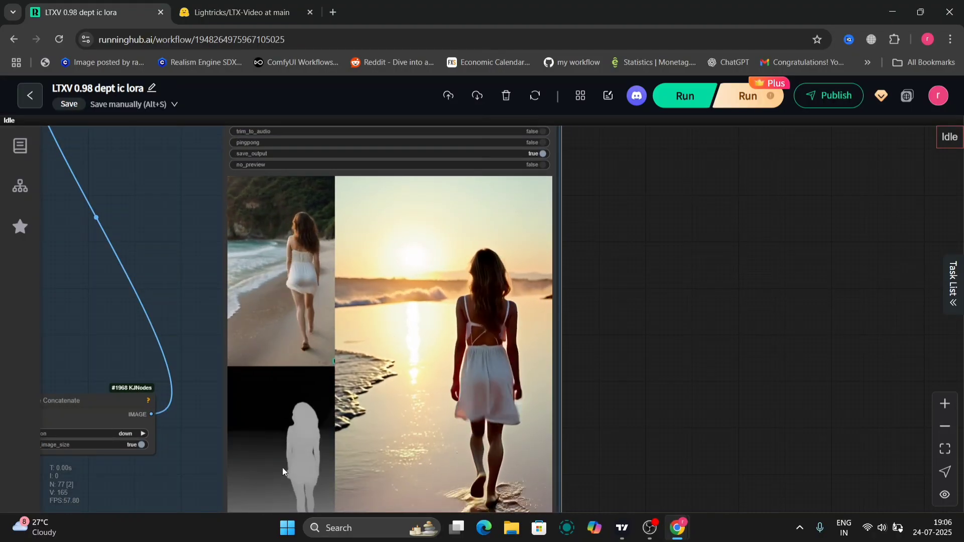
scroll(207, 445, down, 5)
- Set the Switcher value to 3 in the Depth/Pose/Canny Switch group to use canny control
drag(207, 445, 595, 339)
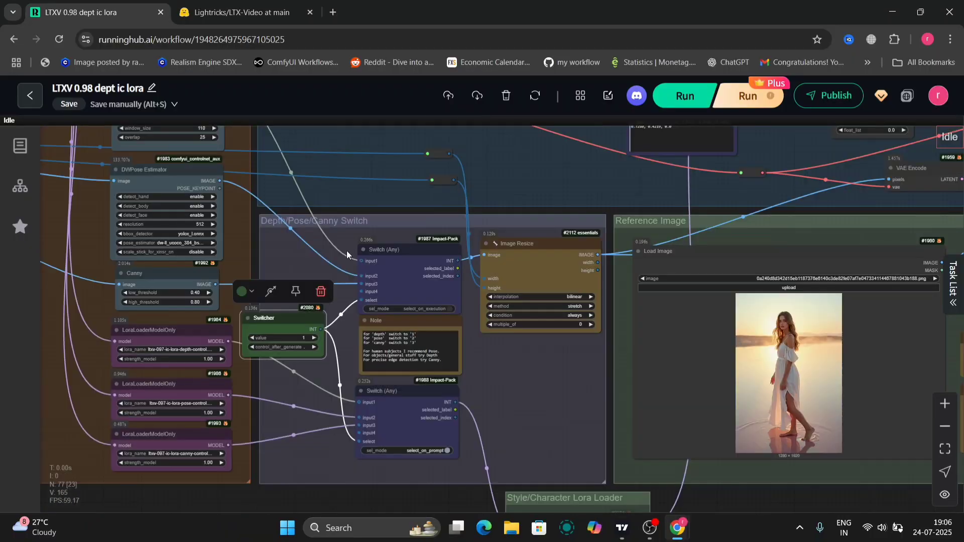
scroll(304, 424, up, 6)
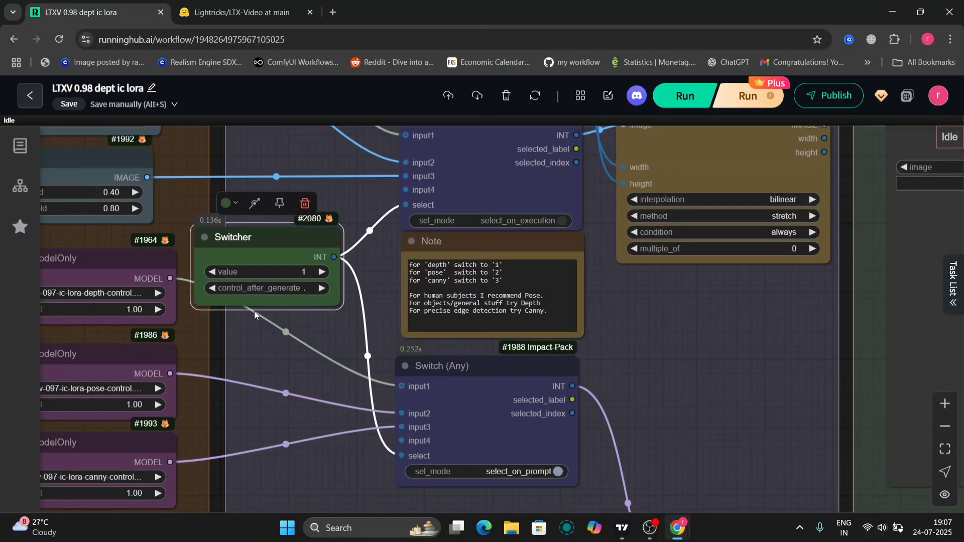
drag(347, 335, 436, 354)
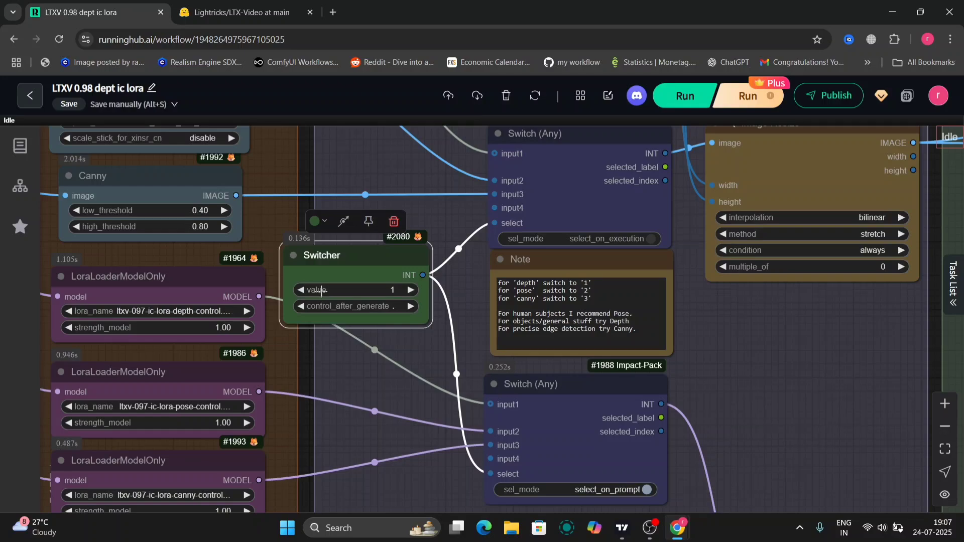
click(411, 290)
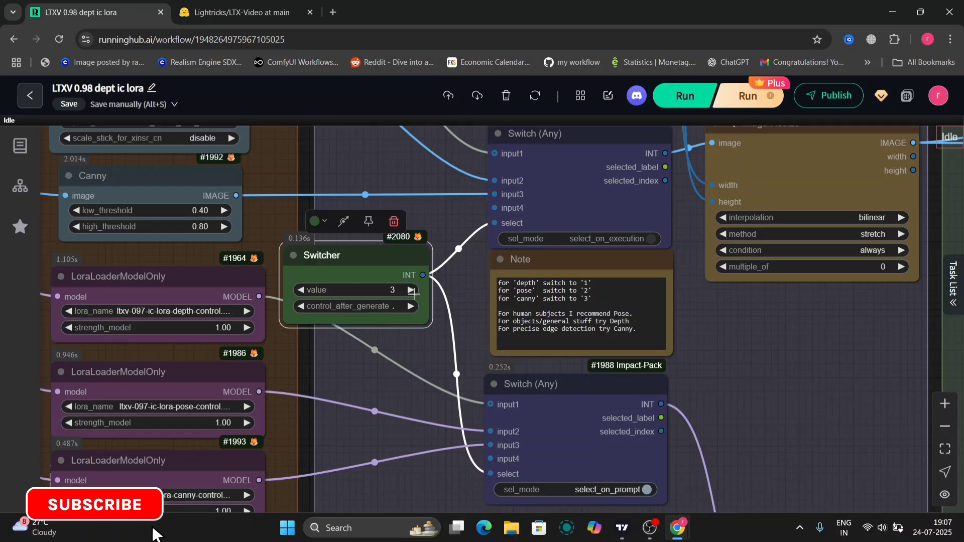
click(408, 373)
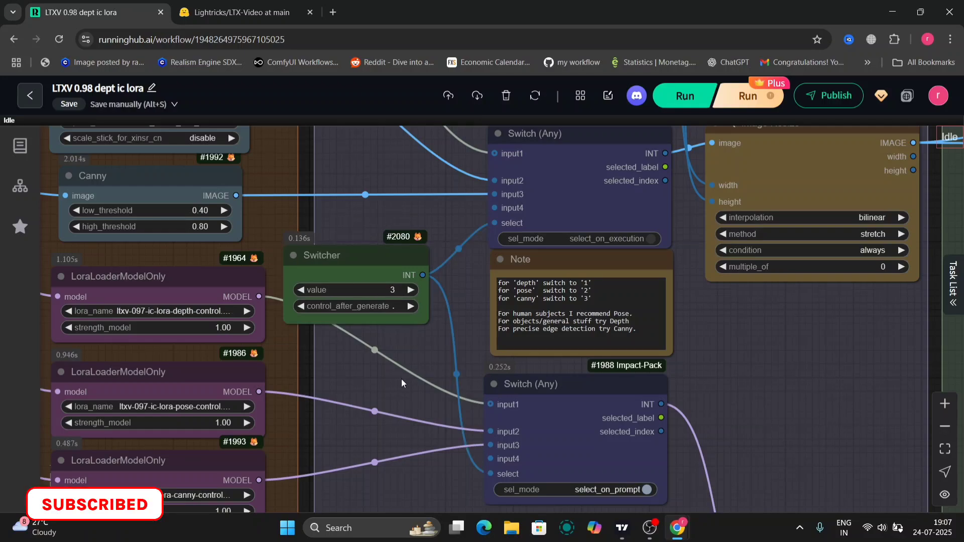
- Review the Canny node and the depth, pose and canny LoRA loaders feeding the switches
drag(401, 379, 408, 343)
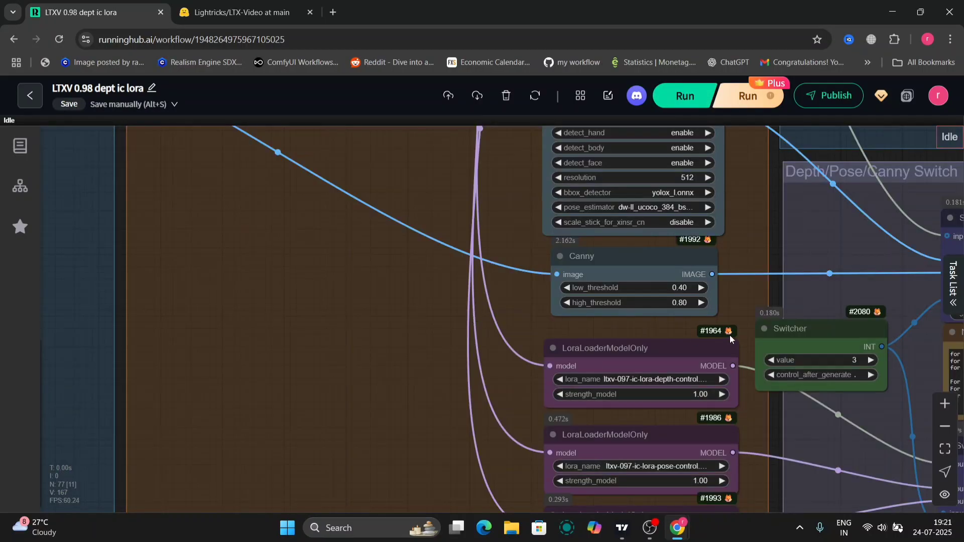
drag(916, 379, 665, 203)
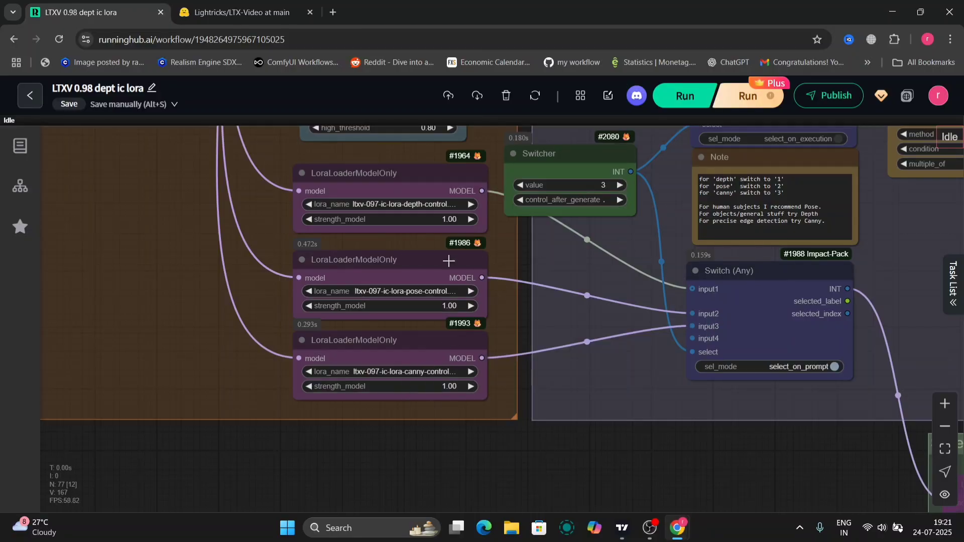
scroll(620, 405, down, 5)
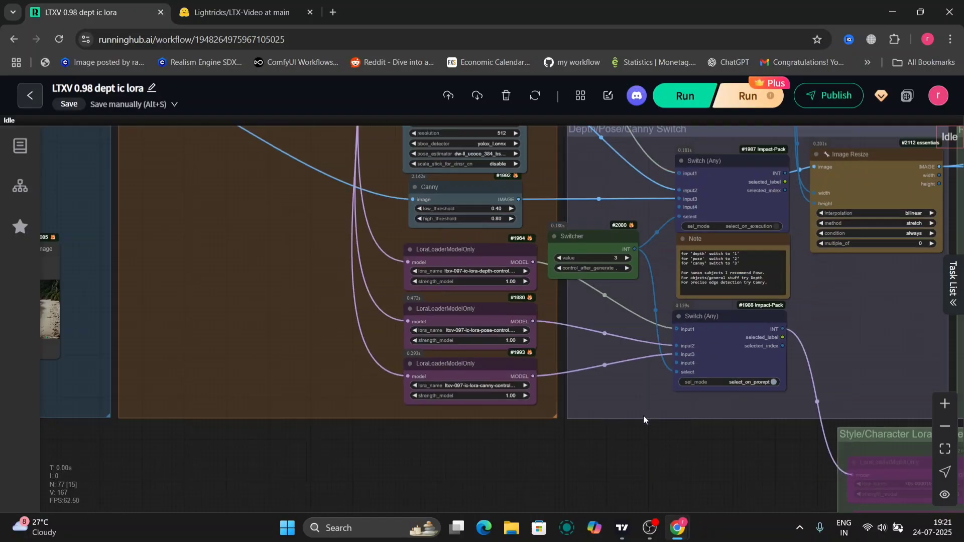
- Inspect the base video generated with canny control
drag(837, 367, 362, 384)
drag(833, 332, 402, 373)
scroll(629, 312, up, 7)
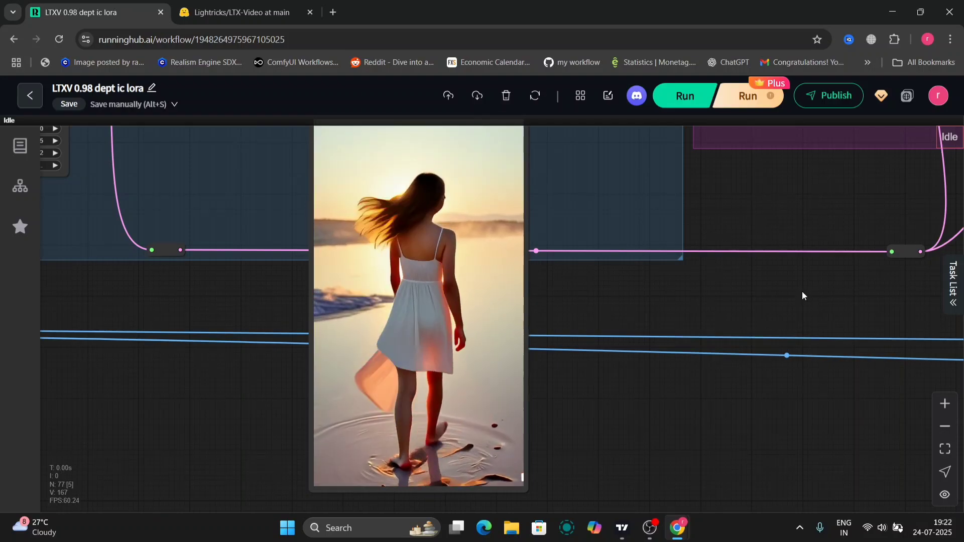
- Follow the workflow through the Latent Upscaler and Add Details groups and inspect the canny run's detailed video
scroll(802, 291, down, 6)
drag(803, 291, 203, 309)
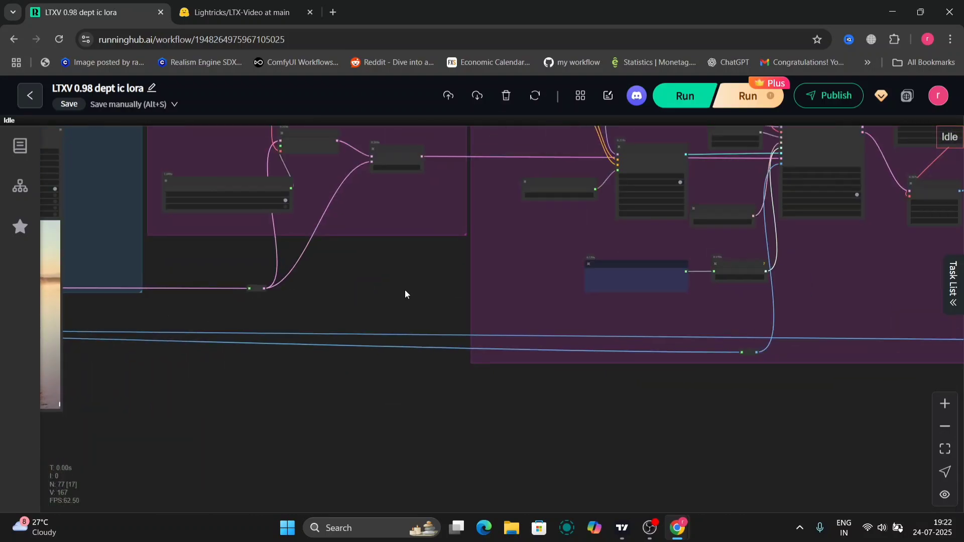
drag(405, 294, 10, 322)
drag(465, 448, 238, 349)
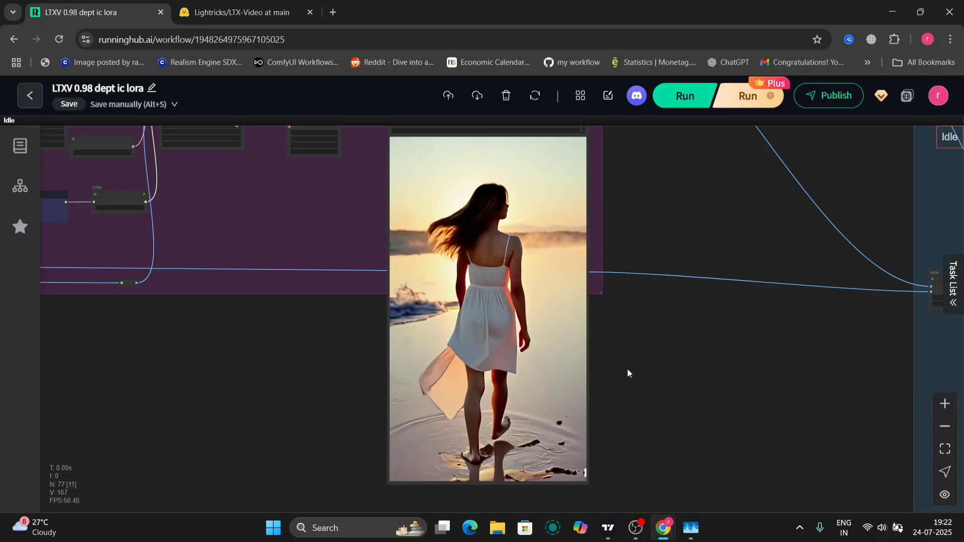
- Examine the final comparison of the input video, its canny edge map and the generated video
scroll(627, 371, down, 5)
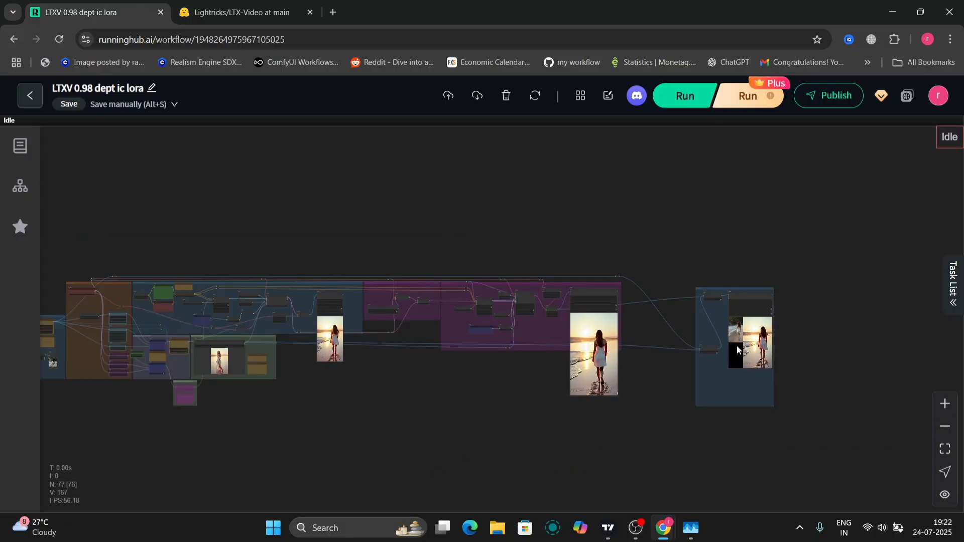
scroll(788, 343, up, 10)
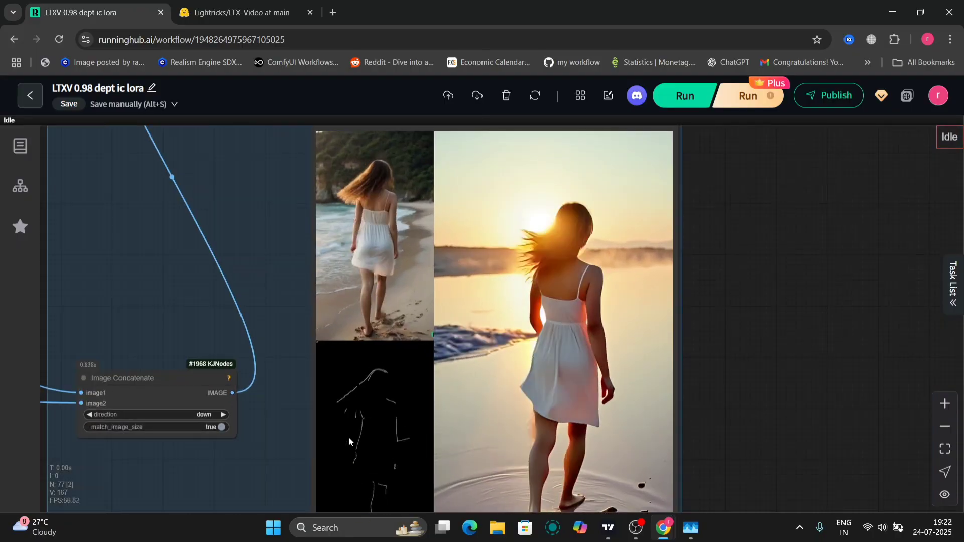
drag(741, 357, 794, 318)
scroll(794, 317, down, 5)
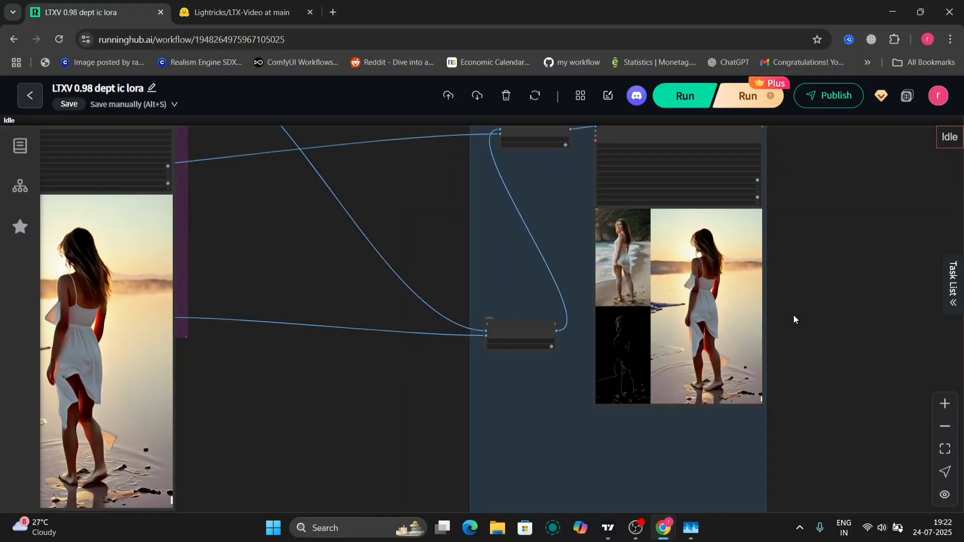
scroll(793, 317, up, 2)
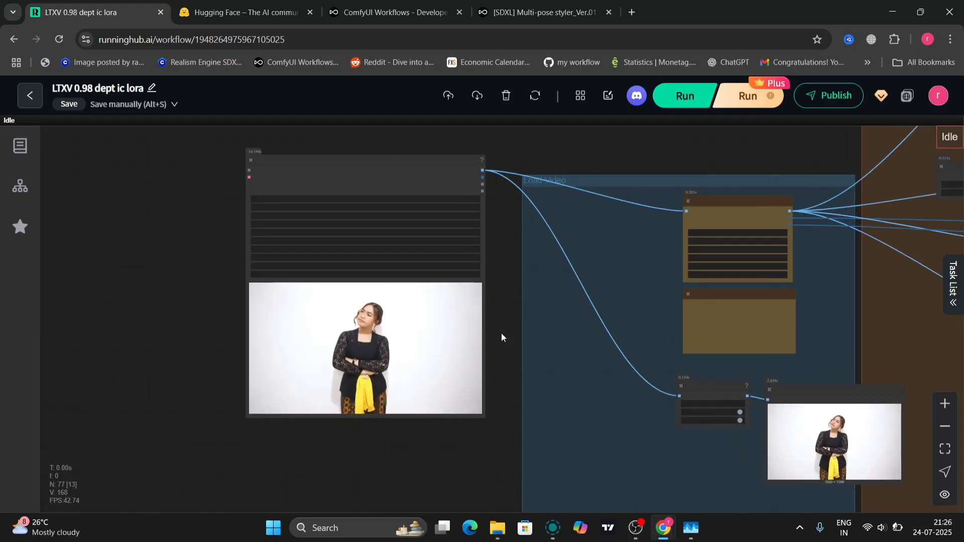
- Review the new input video of the woman with folded arms and the Image Resize settings in the Load Video group
scroll(501, 333, up, 5)
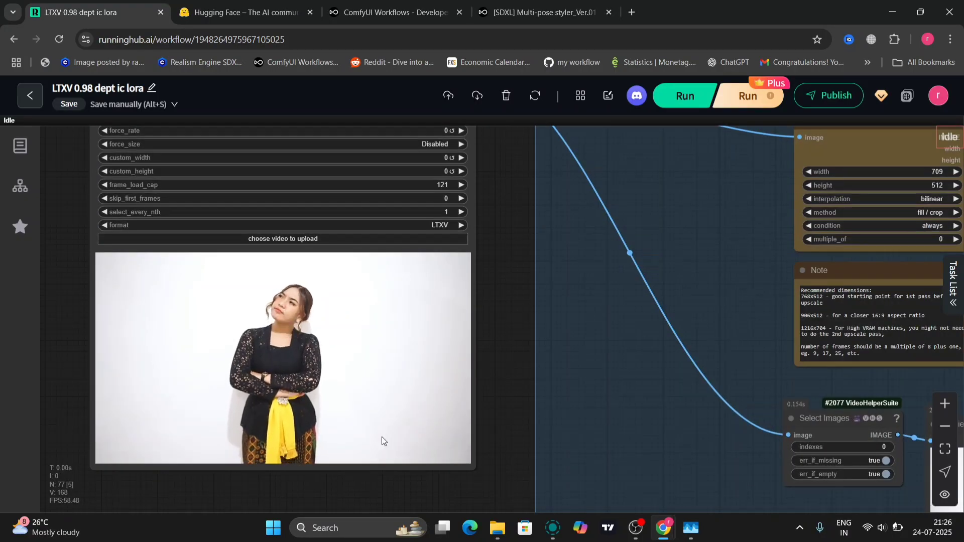
drag(593, 404, 273, 354)
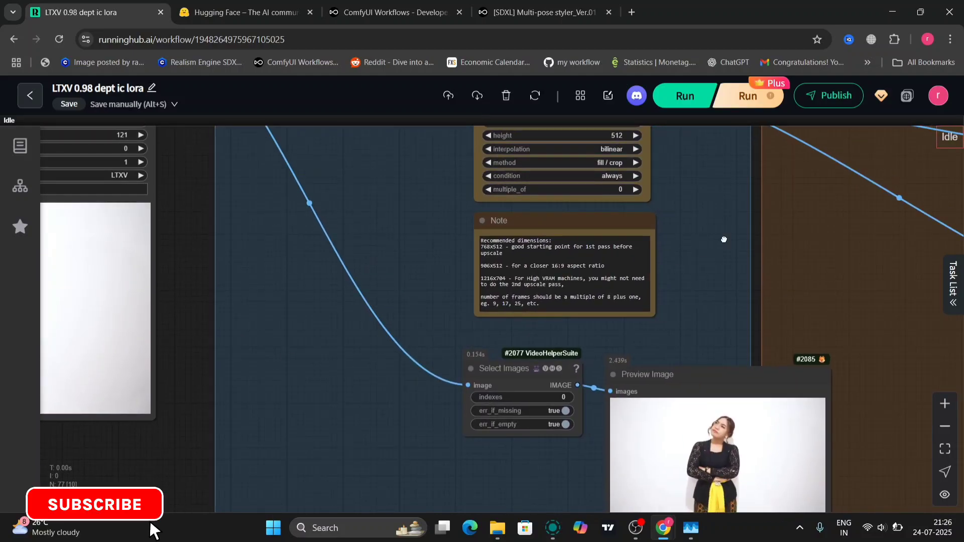
drag(724, 239, 659, 349)
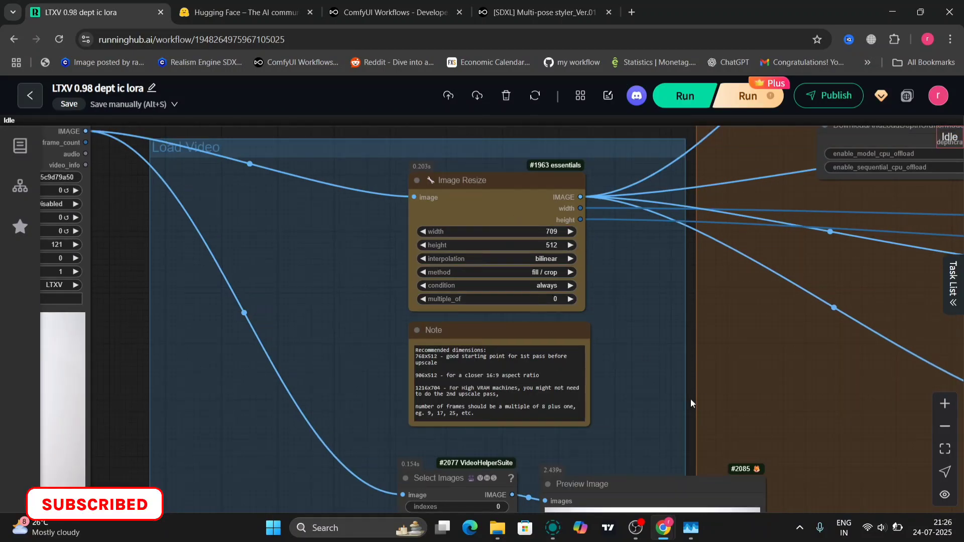
- Check the Switcher and control LoRA loaders for the new video, and read its positive and negative prompts
drag(816, 436, 282, 248)
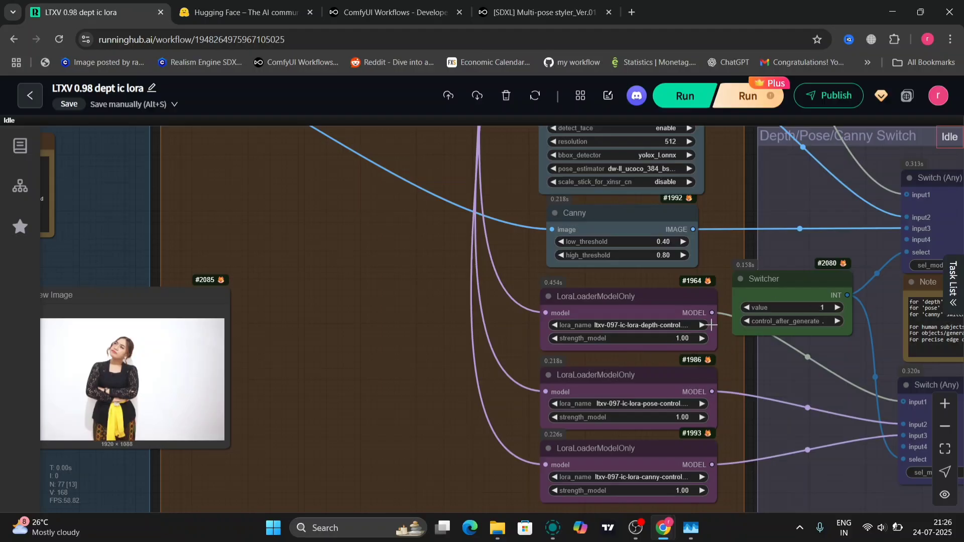
drag(808, 215, 441, 525)
drag(812, 247, 801, 383)
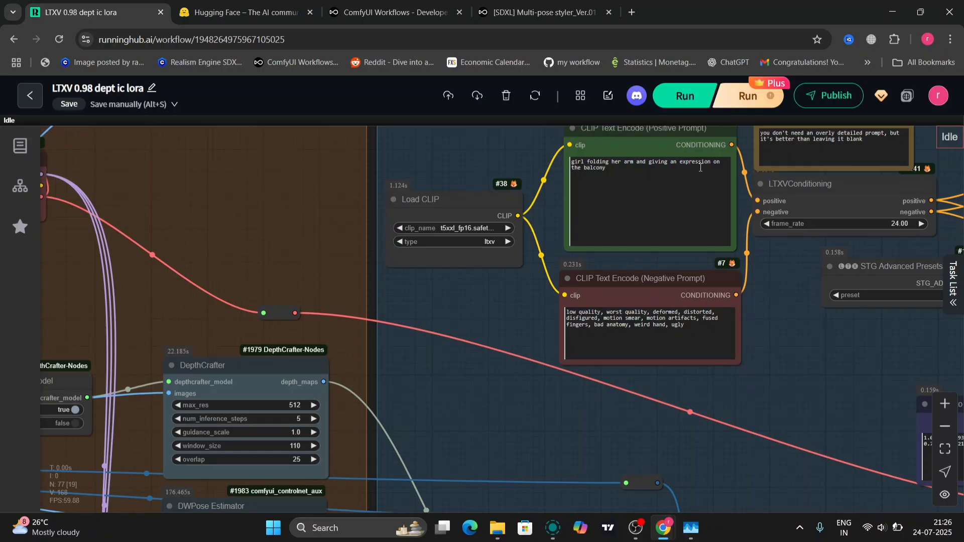
- Examine the reference photo of the woman in the Load Image node of the Reference Image group
scroll(792, 426, down, 8)
drag(791, 427, 375, 177)
scroll(534, 340, up, 8)
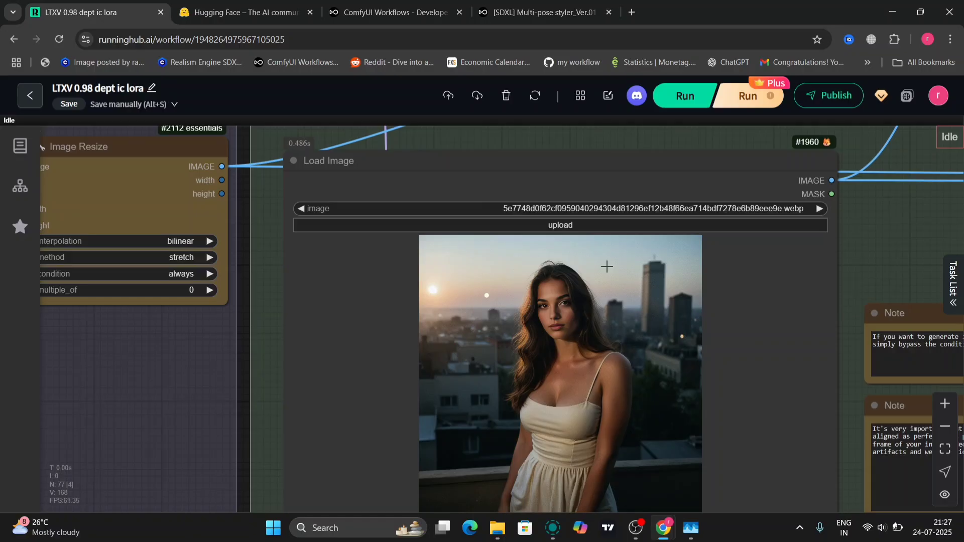
- Inspect the generated video of the woman with folded arms in the Add Details group
scroll(676, 396, down, 10)
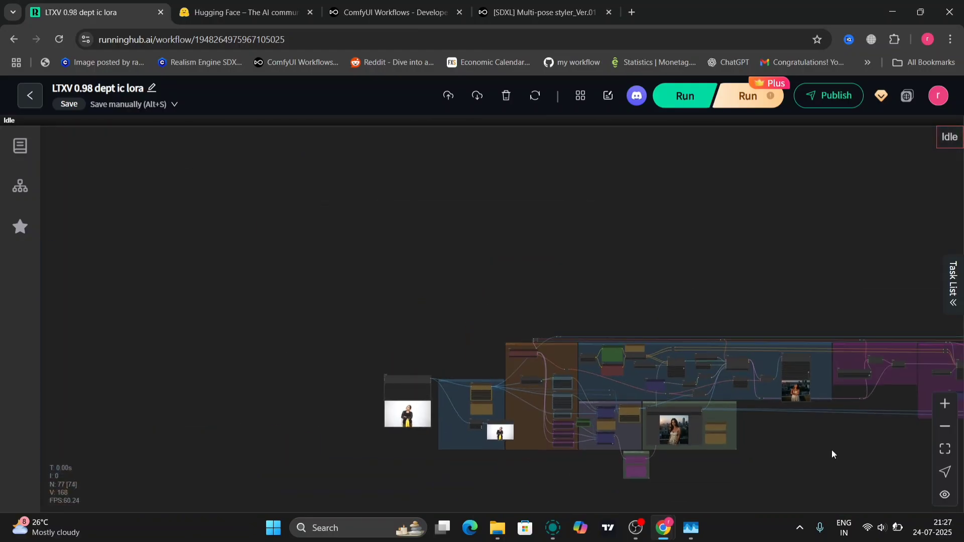
drag(831, 451, 647, 433)
drag(779, 428, 683, 404)
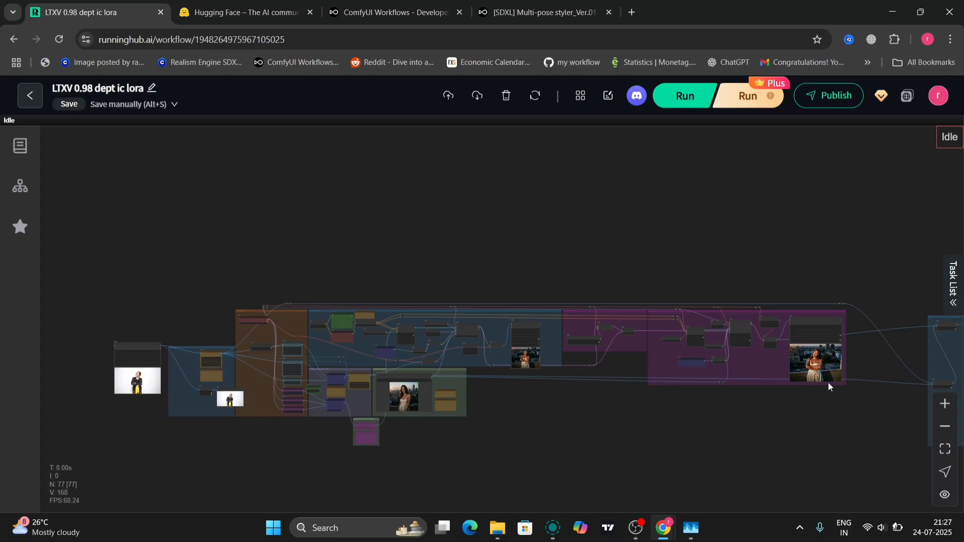
drag(850, 355, 732, 342)
scroll(732, 342, up, 6)
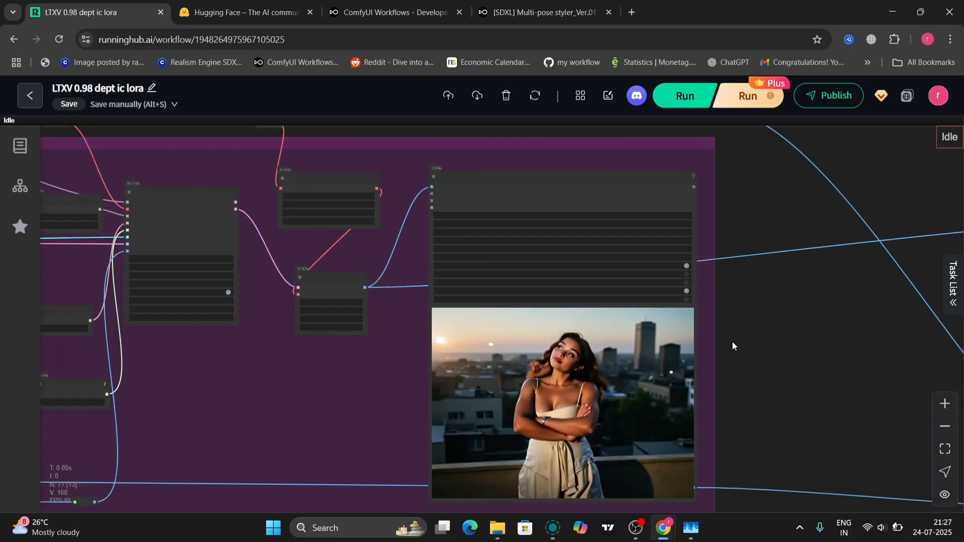
drag(746, 426, 758, 341)
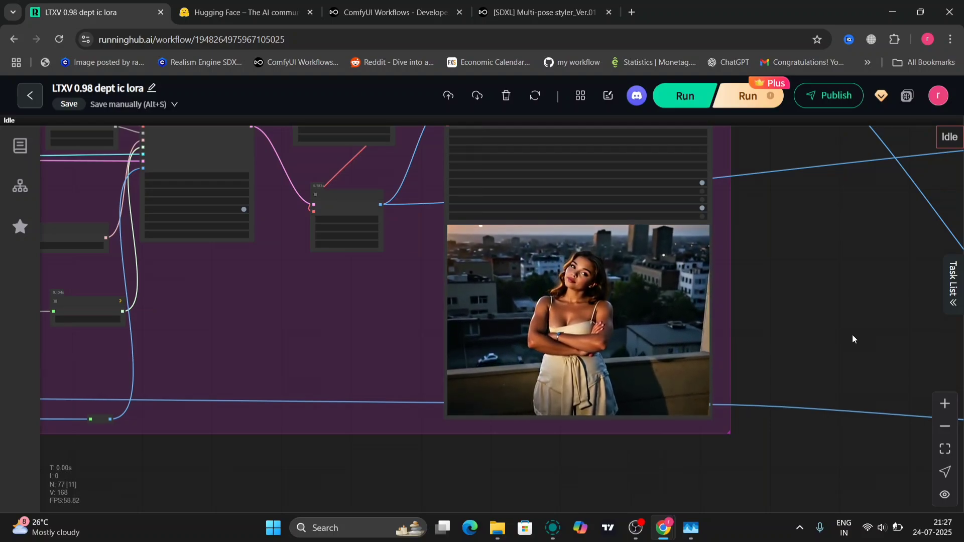
- Examine the final comparison of the input video, its depth map and the generated video
drag(852, 334, 165, 276)
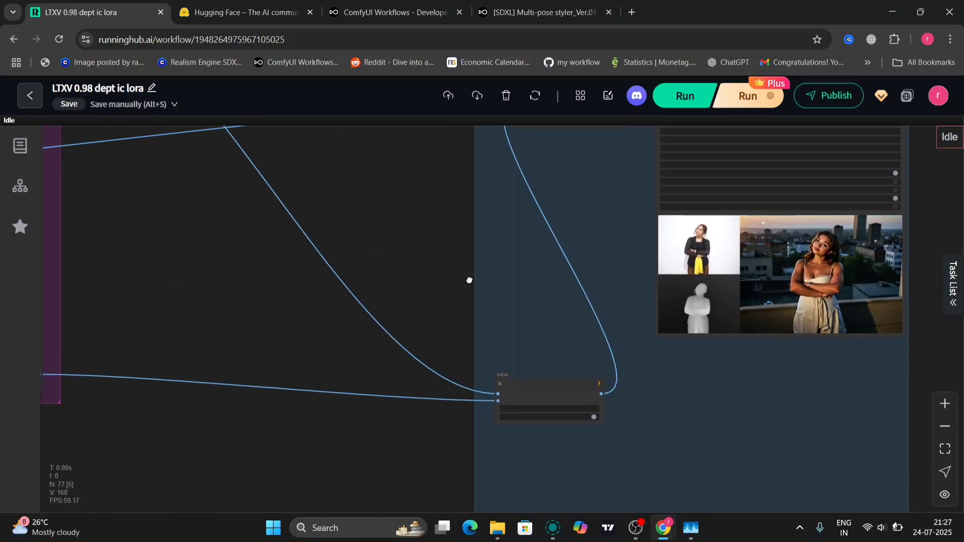
drag(469, 280, 242, 264)
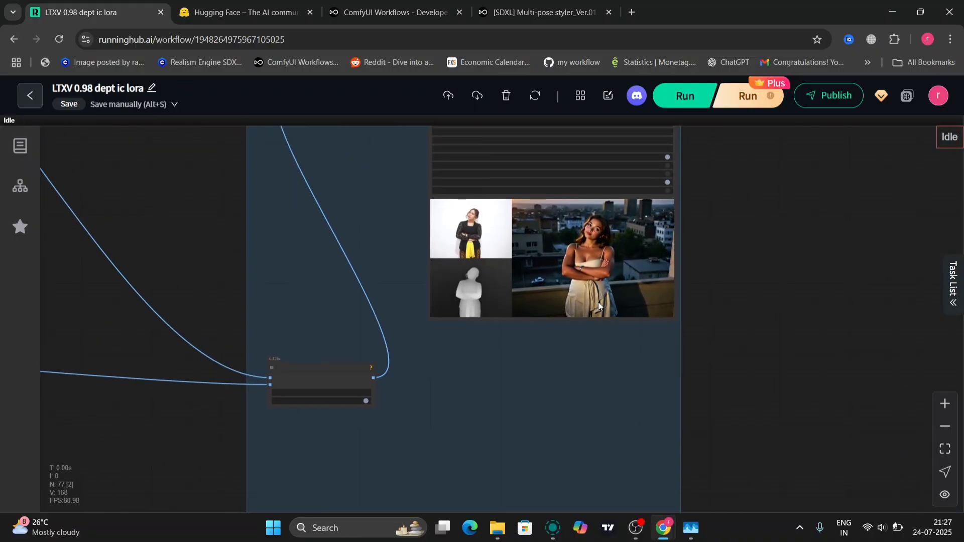
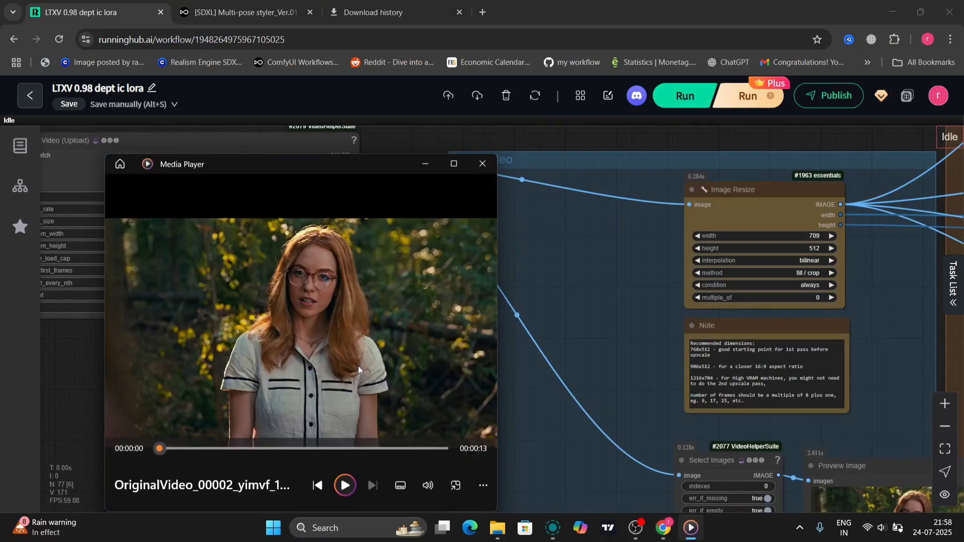
- Play the original video of the woman with glasses, close the player, and check the Select Images and Preview Image nodes
click(346, 486)
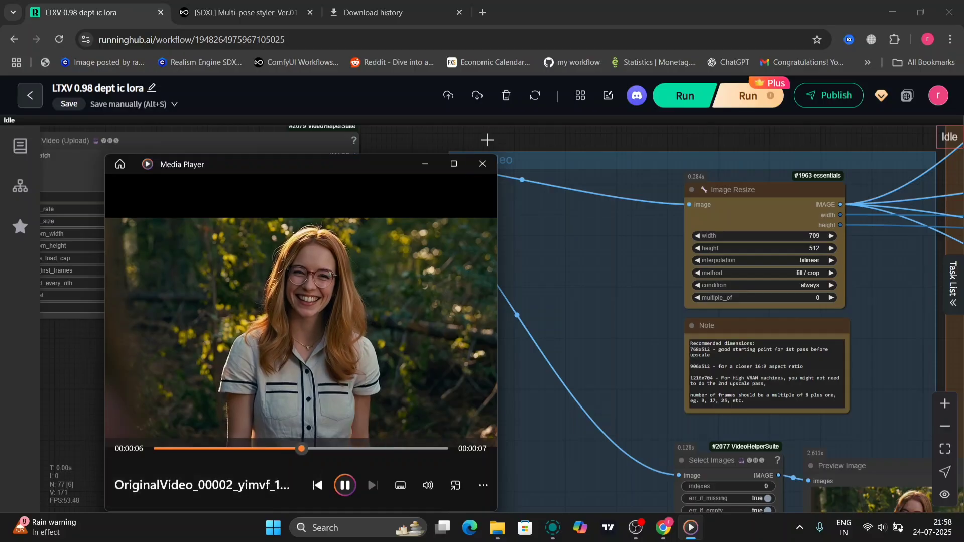
click(483, 164)
scroll(595, 333, right, 5)
scroll(595, 333, down, 3)
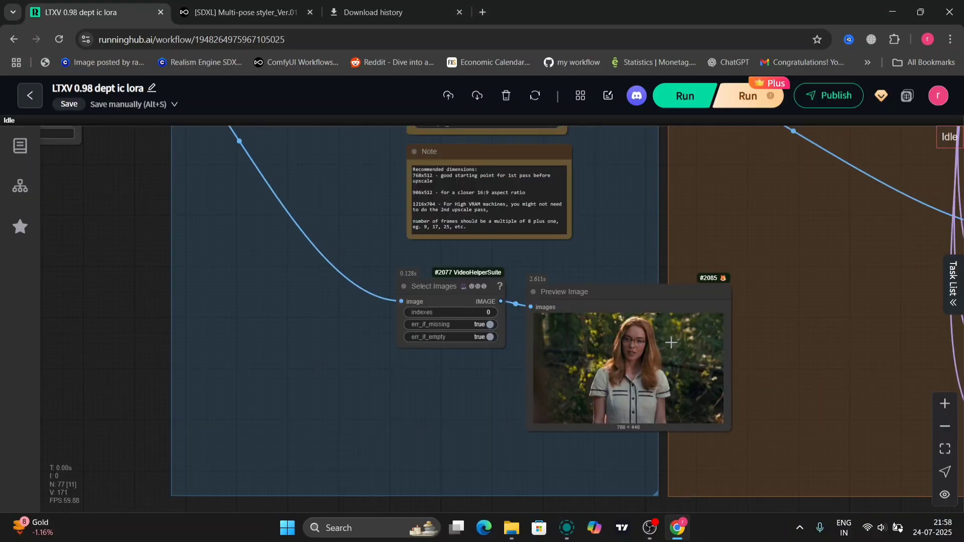
- Check the control preprocessors, Switcher and control LoRA loaders for this video, and read its positive and negative prompts
drag(833, 310, 401, 415)
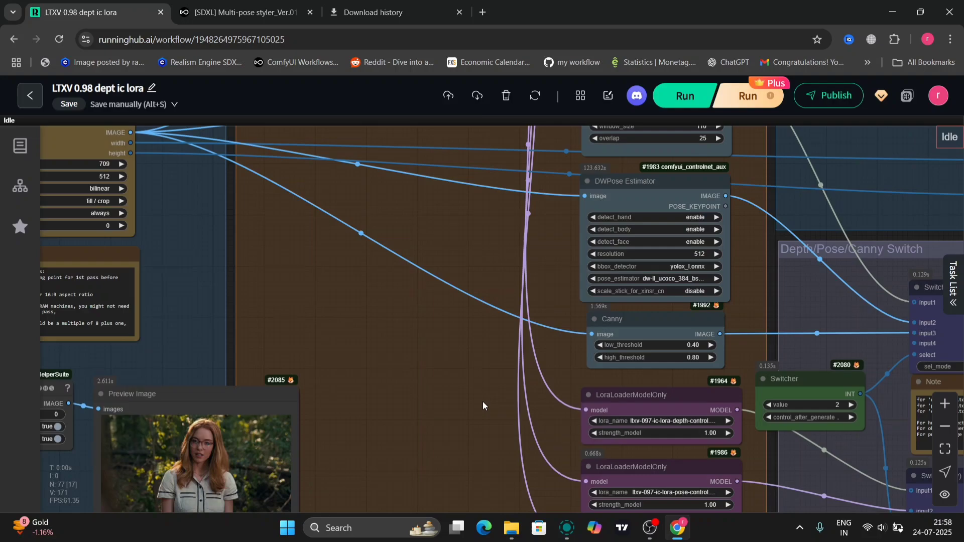
scroll(483, 402, down, 3)
drag(946, 245, 557, 277)
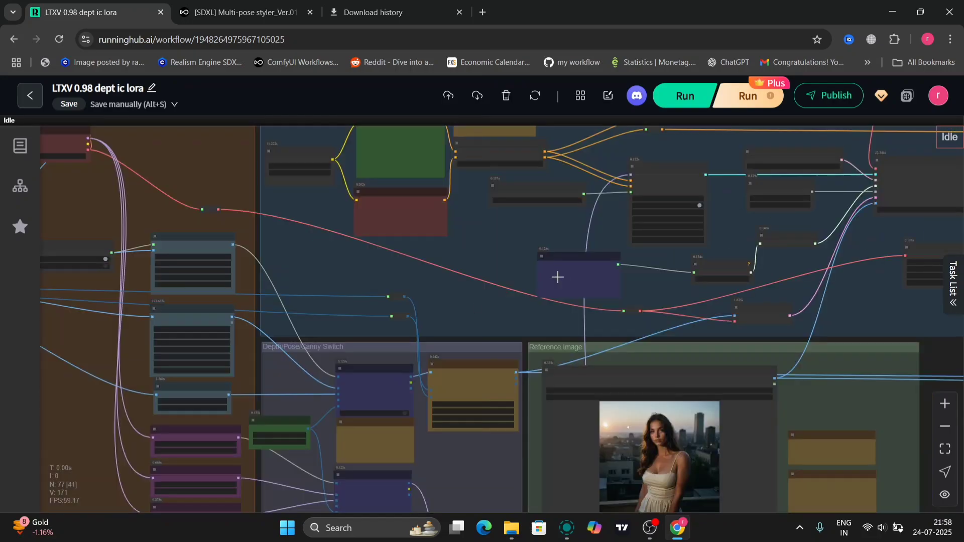
drag(489, 220, 538, 282)
scroll(496, 240, up, 1)
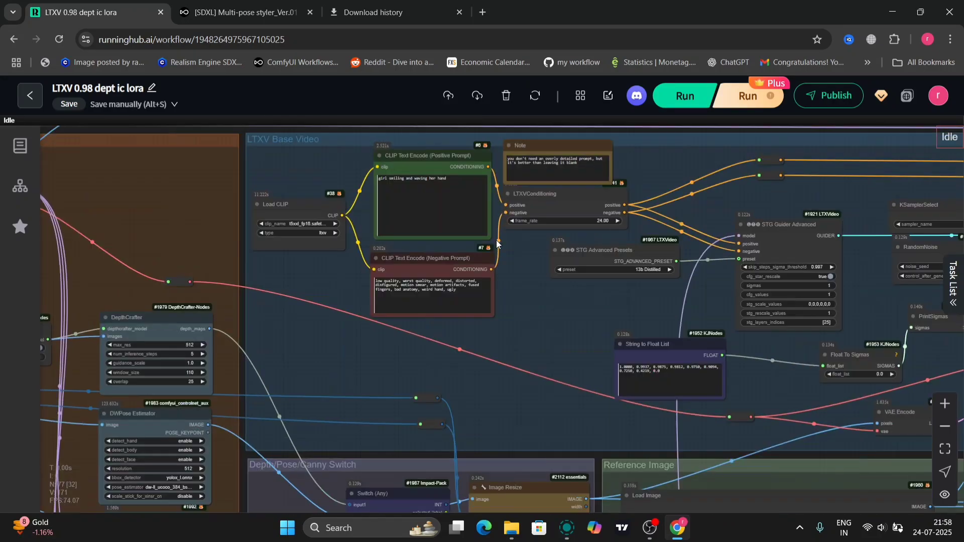
scroll(497, 240, up, 4)
drag(524, 234, 546, 341)
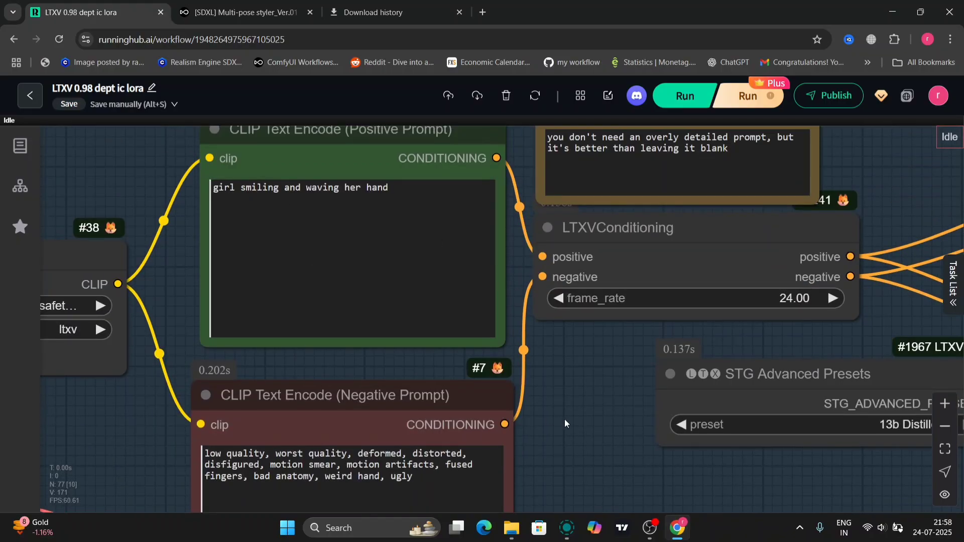
- Switch the sampler in the KSamplerSelect node to euler_ancestral and back to euler
scroll(564, 419, down, 6)
drag(565, 419, 241, 334)
drag(728, 387, 273, 273)
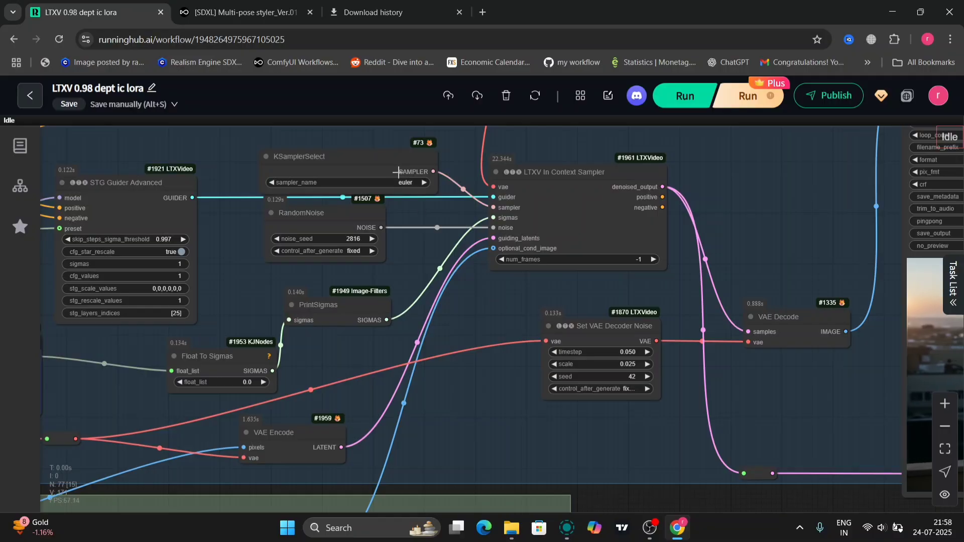
click(400, 182)
key(Escape)
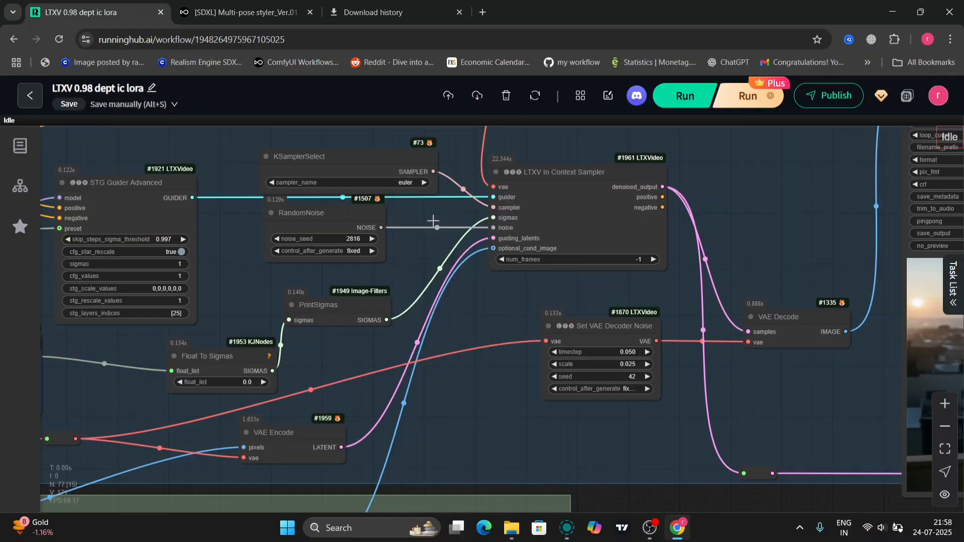
click(402, 181)
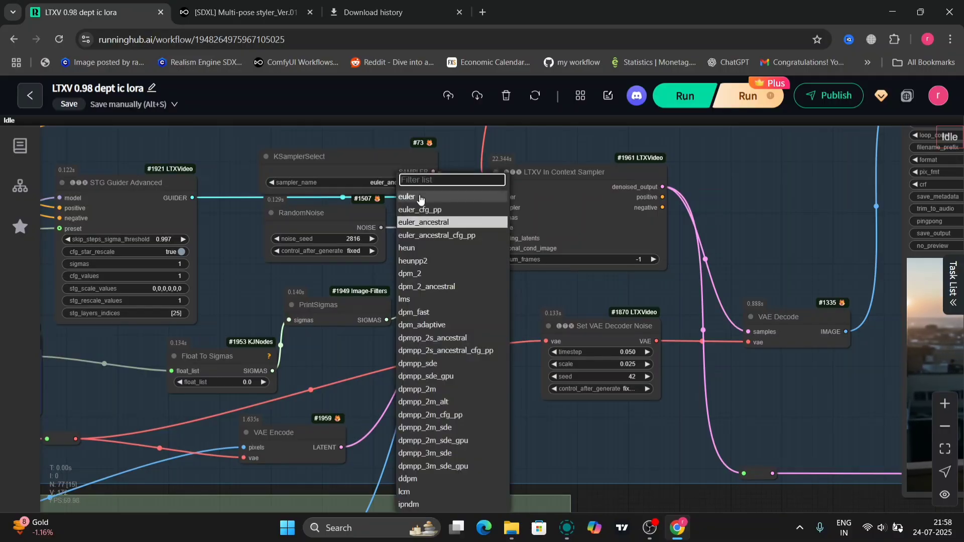
click(402, 192)
- Follow the decoder nodes of the LTXV Base Video group to the base video output and inspect it
drag(487, 387, 598, 61)
scroll(345, 288, down, 5)
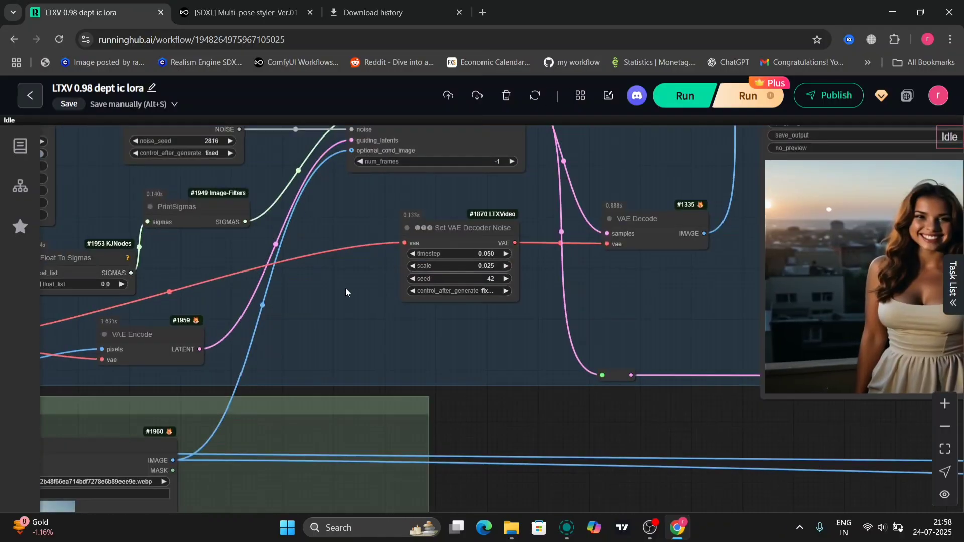
scroll(670, 400, up, 2)
drag(670, 400, 326, 376)
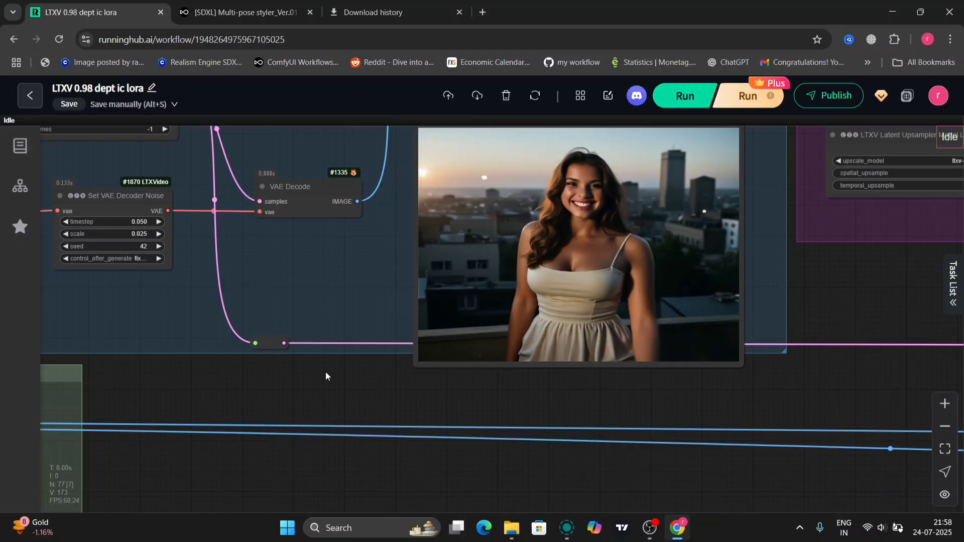
- Follow the workflow through the Latent Upscaler and Add Details groups to the waving woman's detailed video and the comparison output
scroll(824, 381, down, 4)
drag(824, 381, 278, 337)
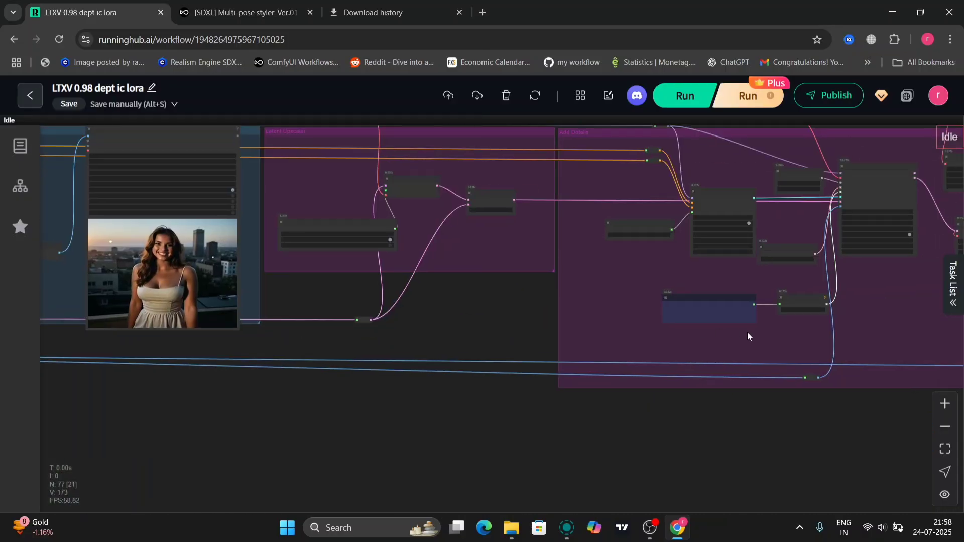
drag(835, 356, 228, 298)
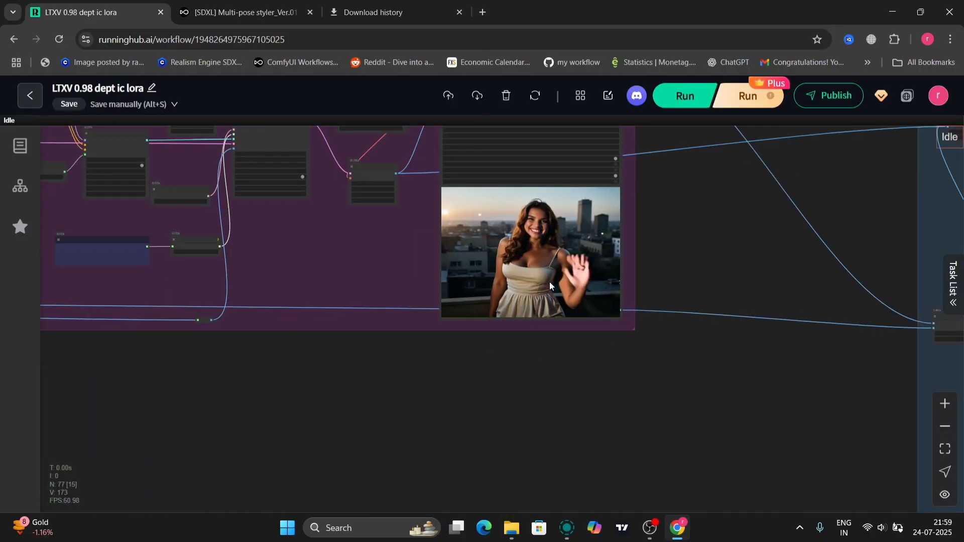
drag(671, 269, 168, 294)
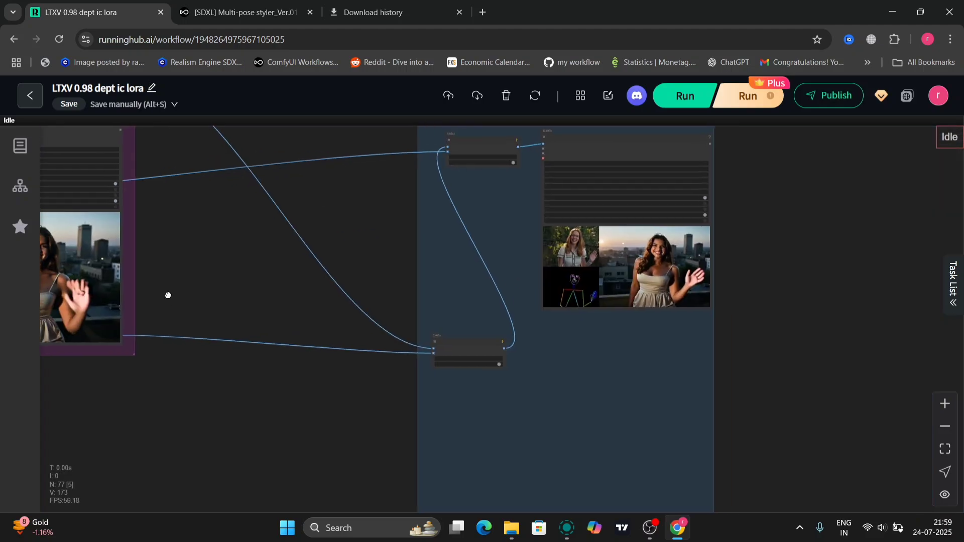
- Play the pose run's generated video from the task list in full view, and close the video and the list
drag(285, 305, 461, 304)
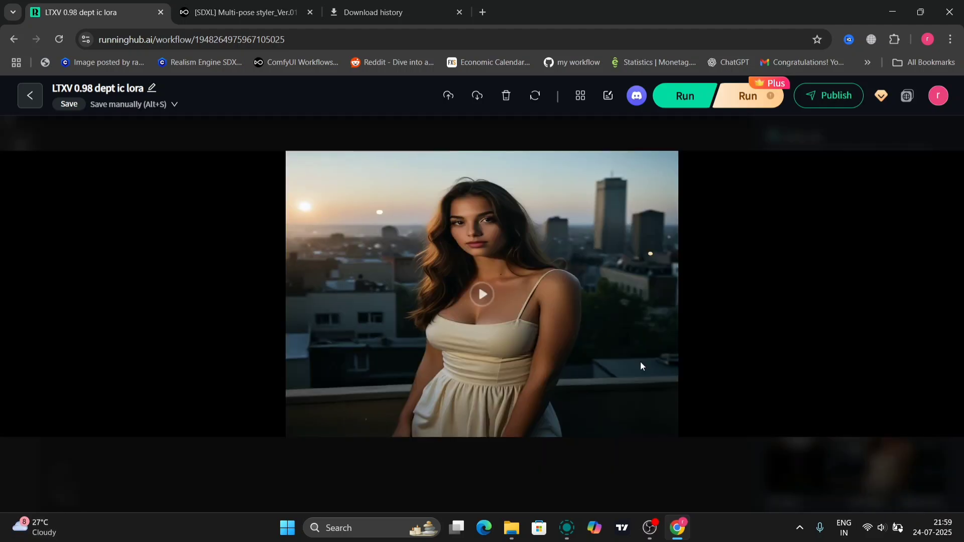
click(488, 295)
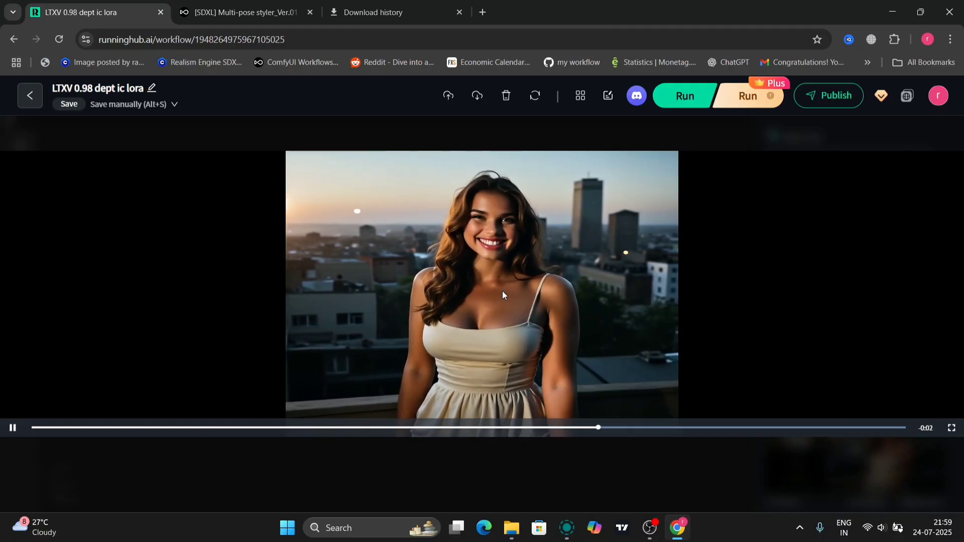
key(Escape)
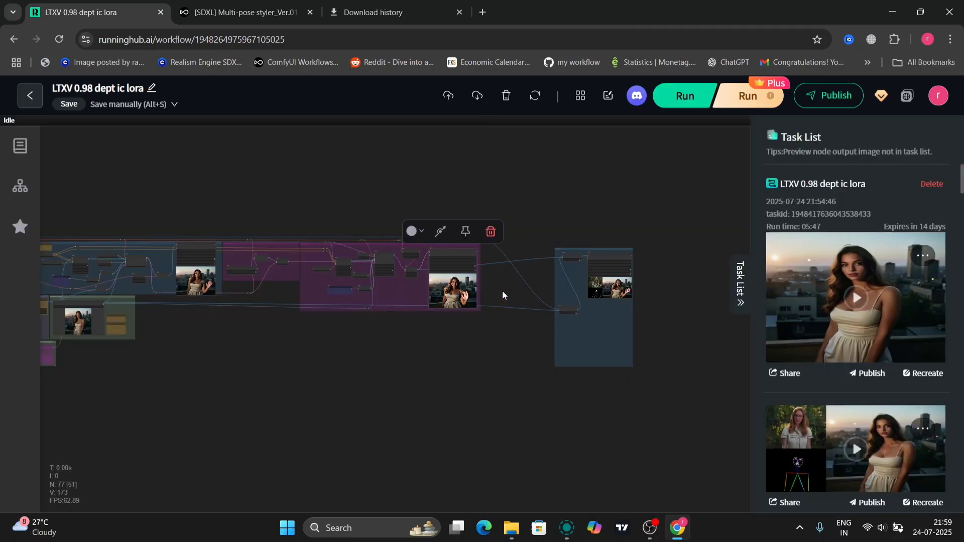
click(735, 287)
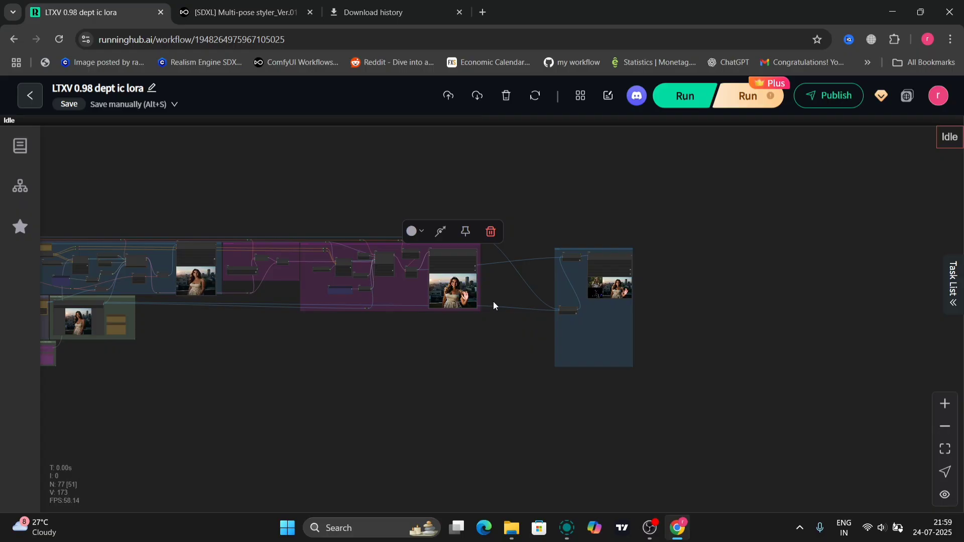
- Examine the final comparison of the input video, its pose skeleton and the generated video
scroll(494, 301, up, 5)
scroll(494, 304, up, 2)
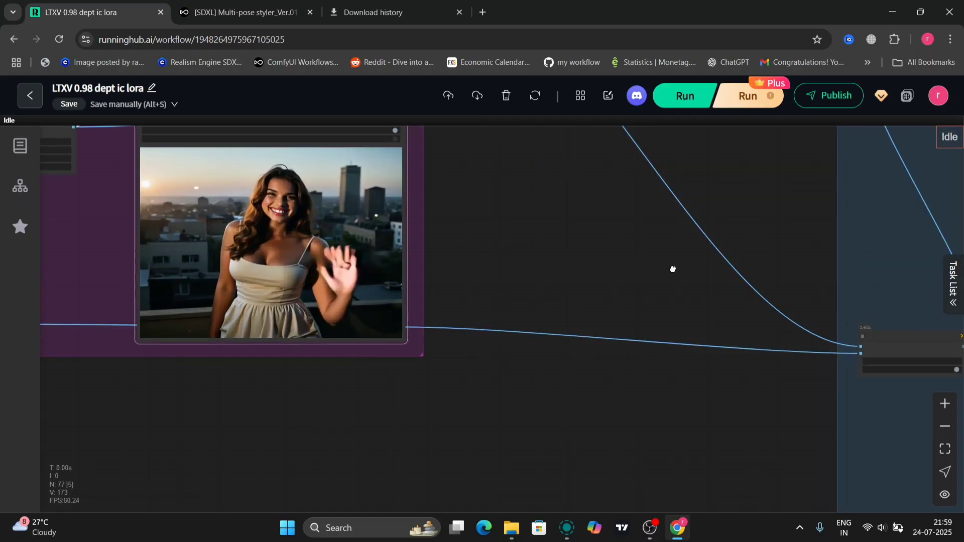
drag(674, 269, 141, 300)
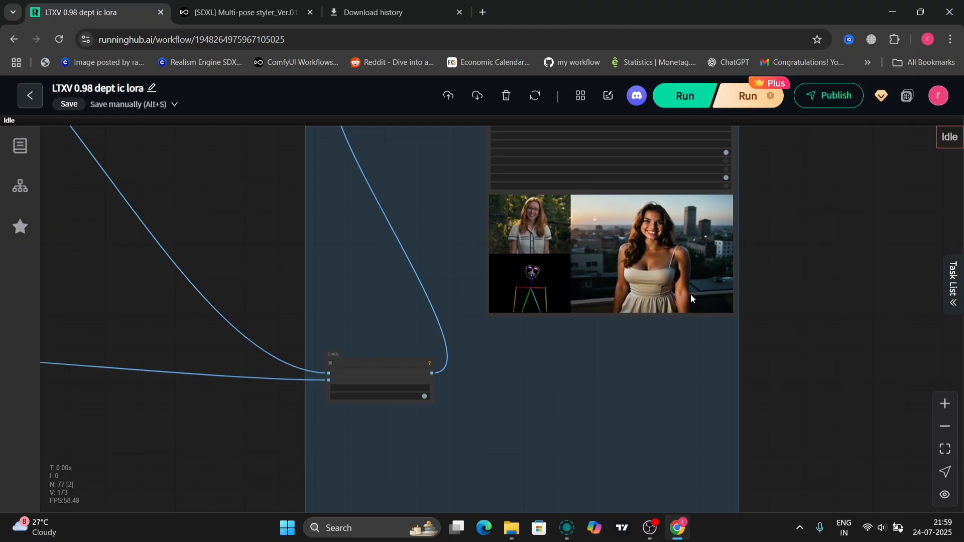
scroll(691, 295, up, 5)
drag(788, 255, 805, 317)
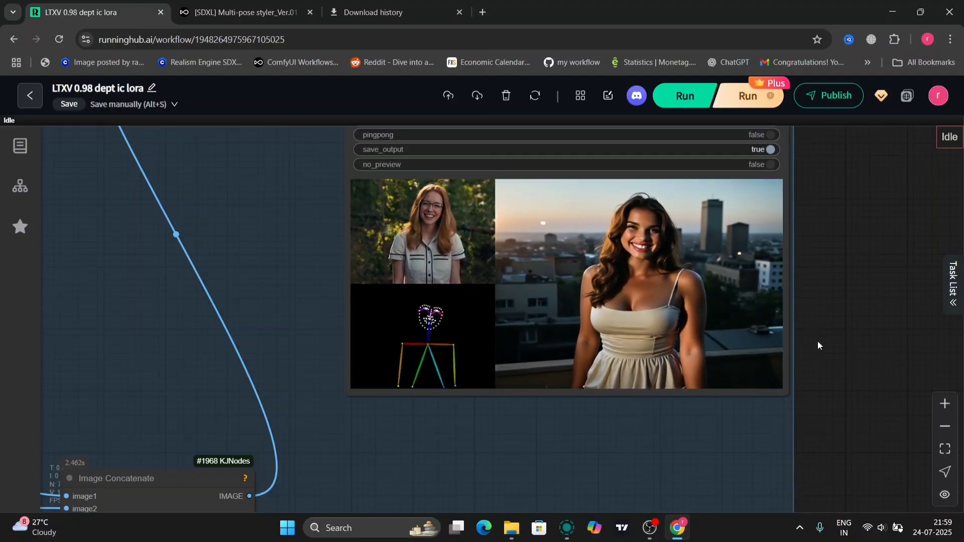
- Return to the LTXV Base Video group and review its sampler, noise and guider nodes
scroll(824, 358, down, 6)
scroll(824, 357, down, 8)
drag(394, 439, 583, 437)
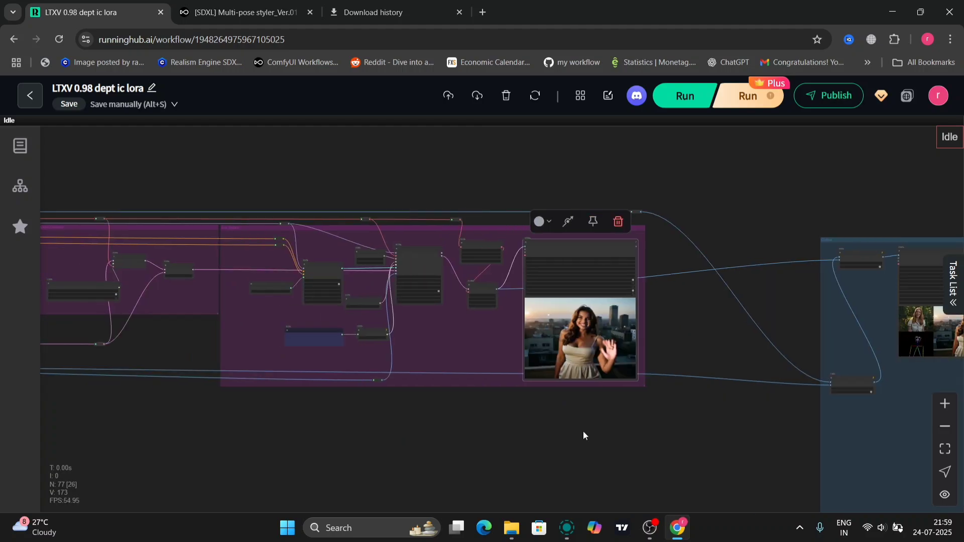
scroll(583, 437, down, 8)
drag(332, 420, 554, 469)
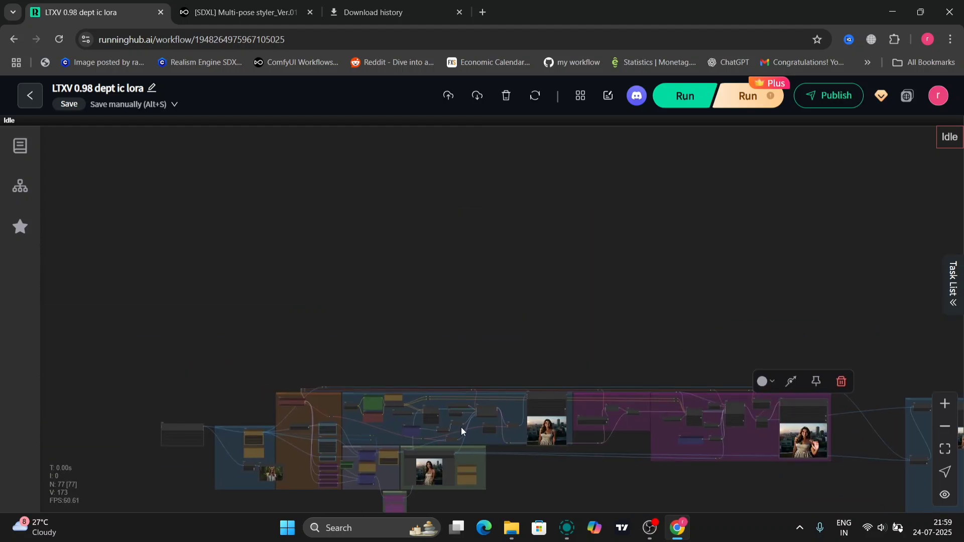
scroll(461, 427, up, 10)
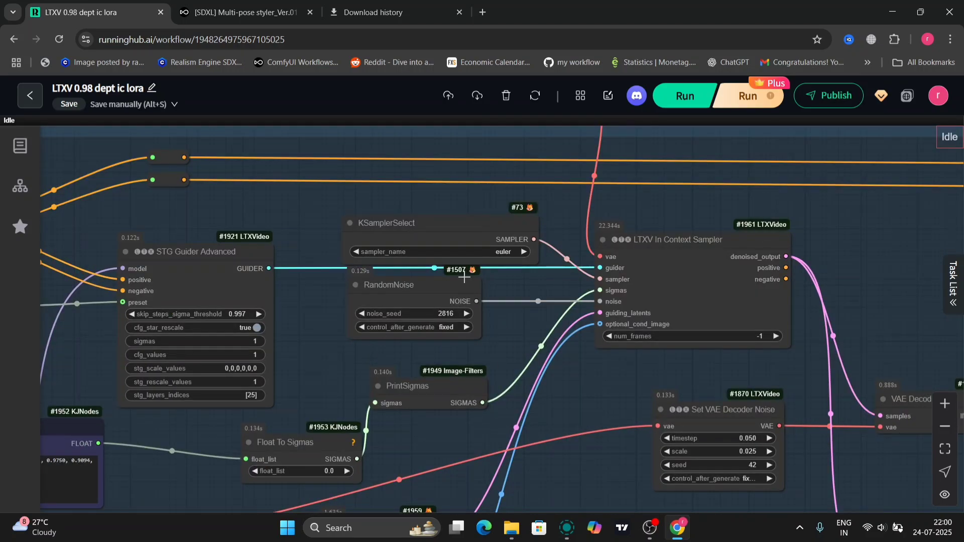
drag(551, 368, 512, 304)
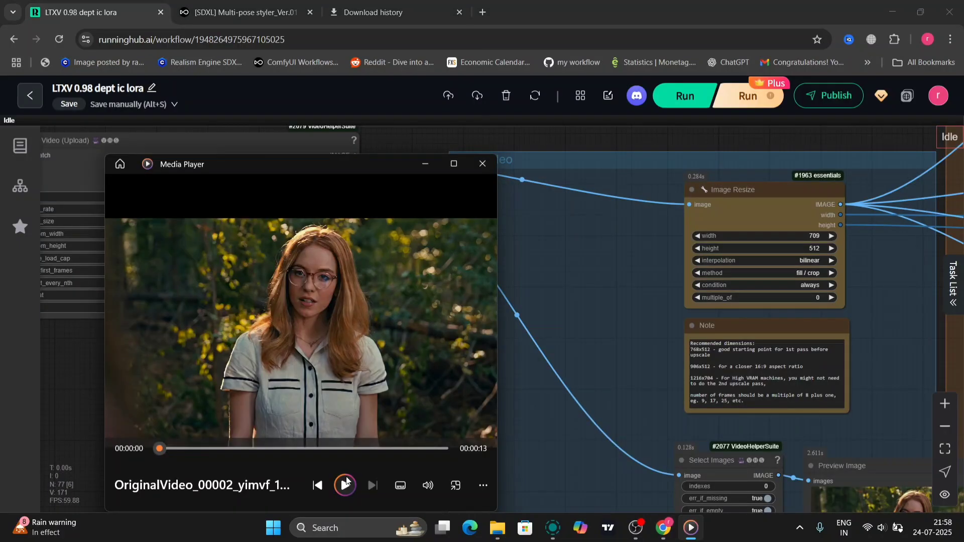
- Replay the original video in the media player, close it, and review the first-frame preview in the Load Video group
click(346, 485)
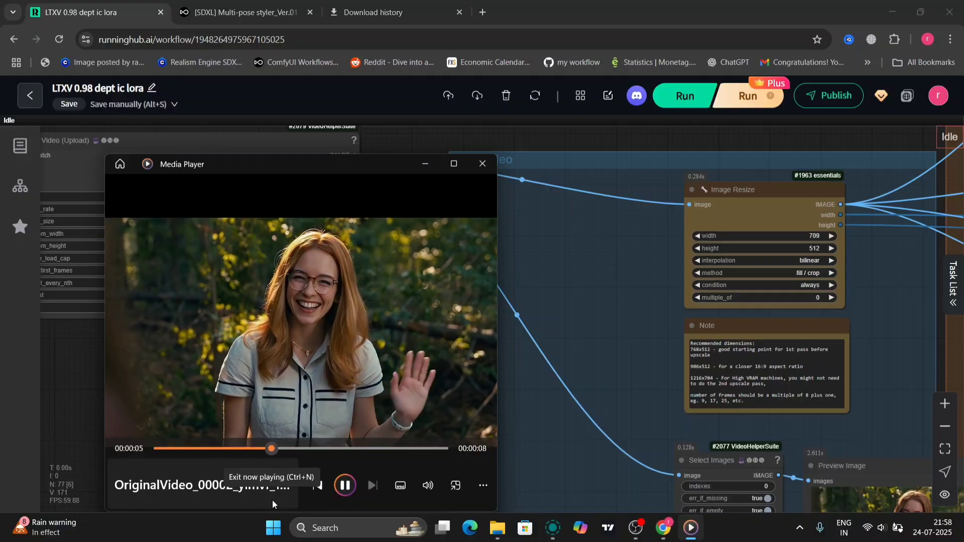
click(484, 164)
drag(598, 335, 307, 153)
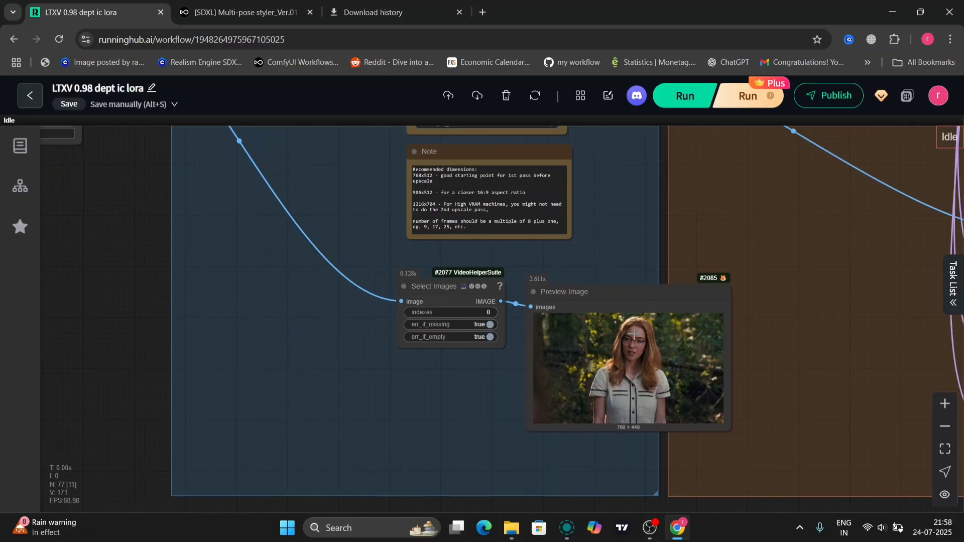